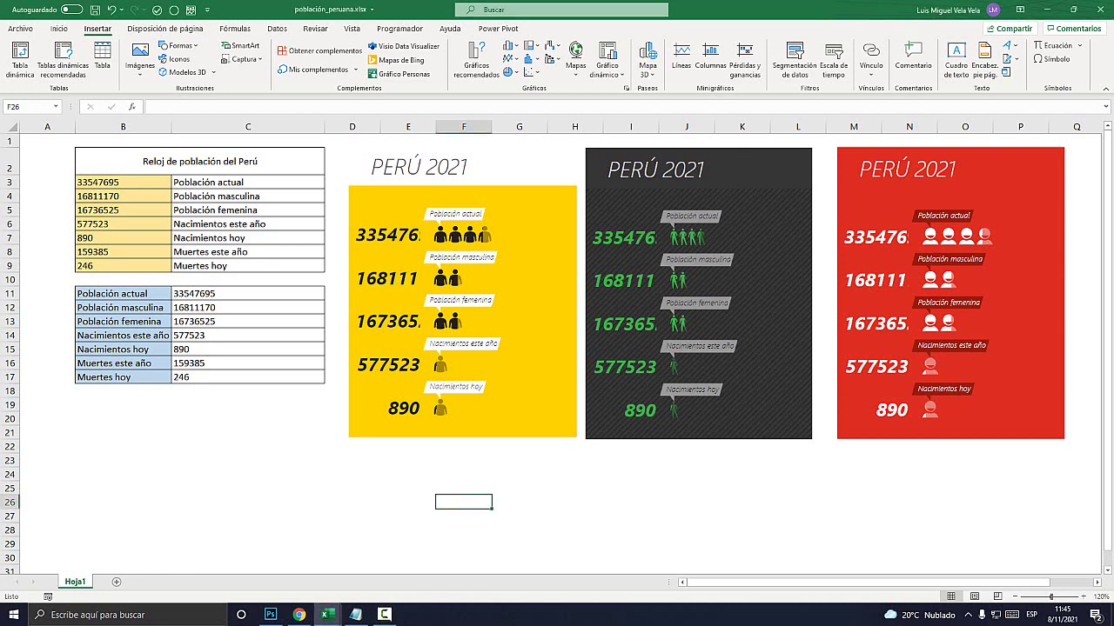
Step: Remove the yellow PERÚ 2021 people graph through its options menu
{"action": "left_click", "coordinate": [566, 161]}
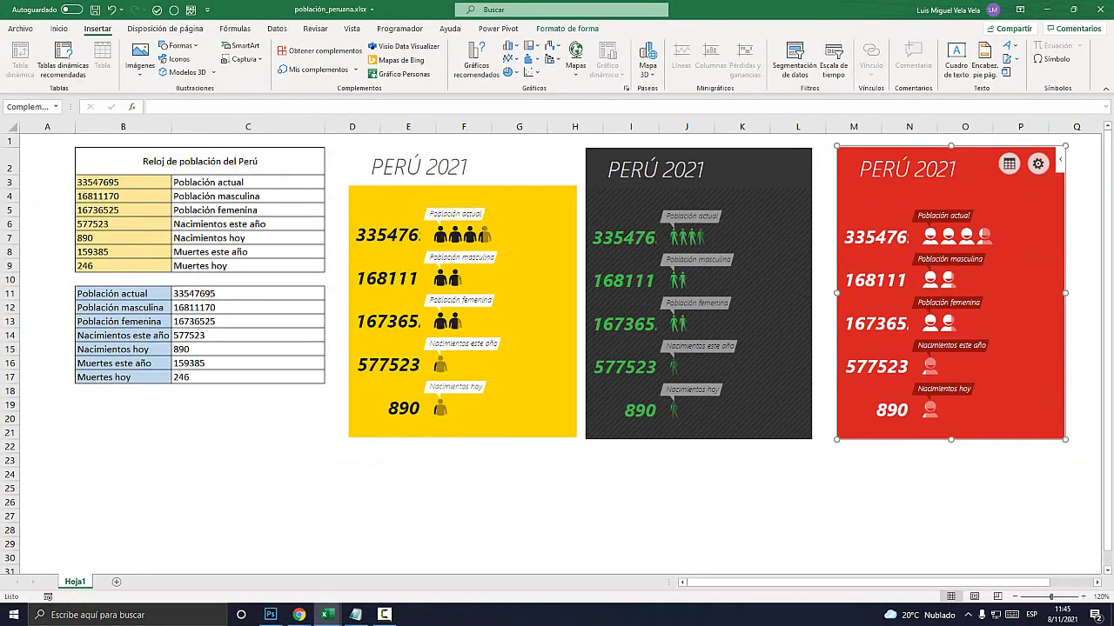
{"action": "left_click", "coordinate": [461, 348]}
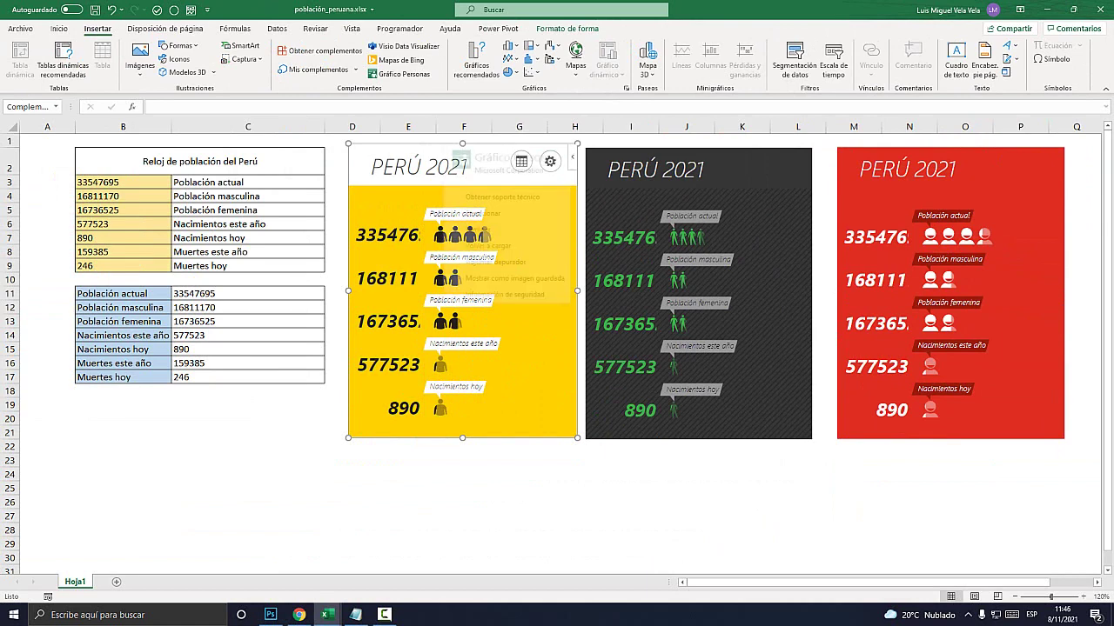
{"action": "left_click", "coordinate": [572, 157]}
{"action": "left_click", "coordinate": [474, 230]}
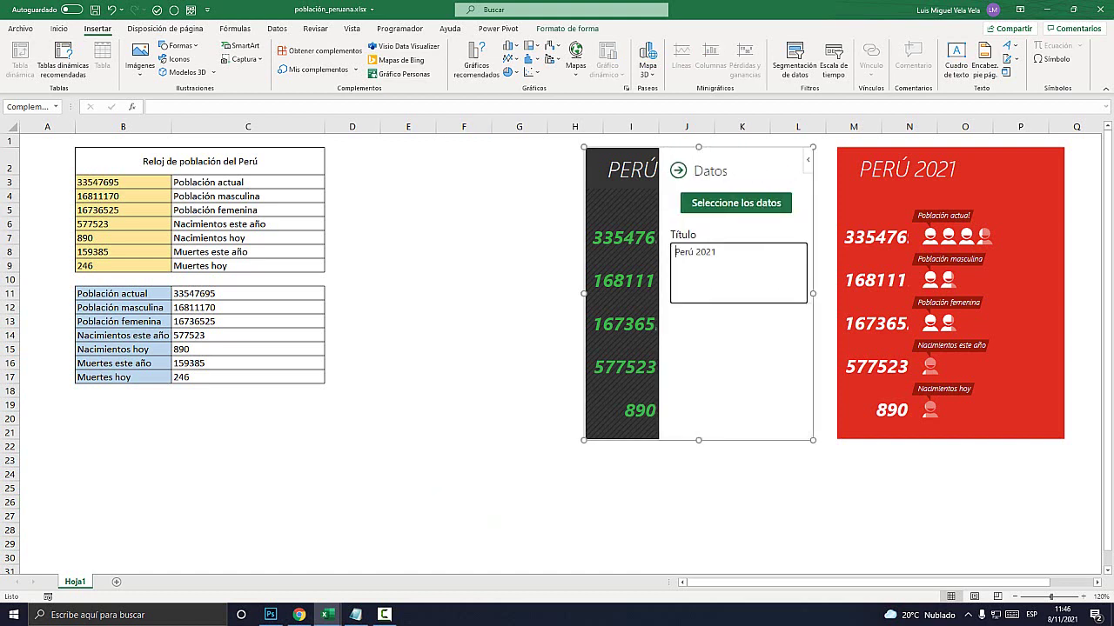
Step: Delete the dark and red people graphs, then click empty cell E15 to clear the selection
{"action": "key", "text": "Delete"}
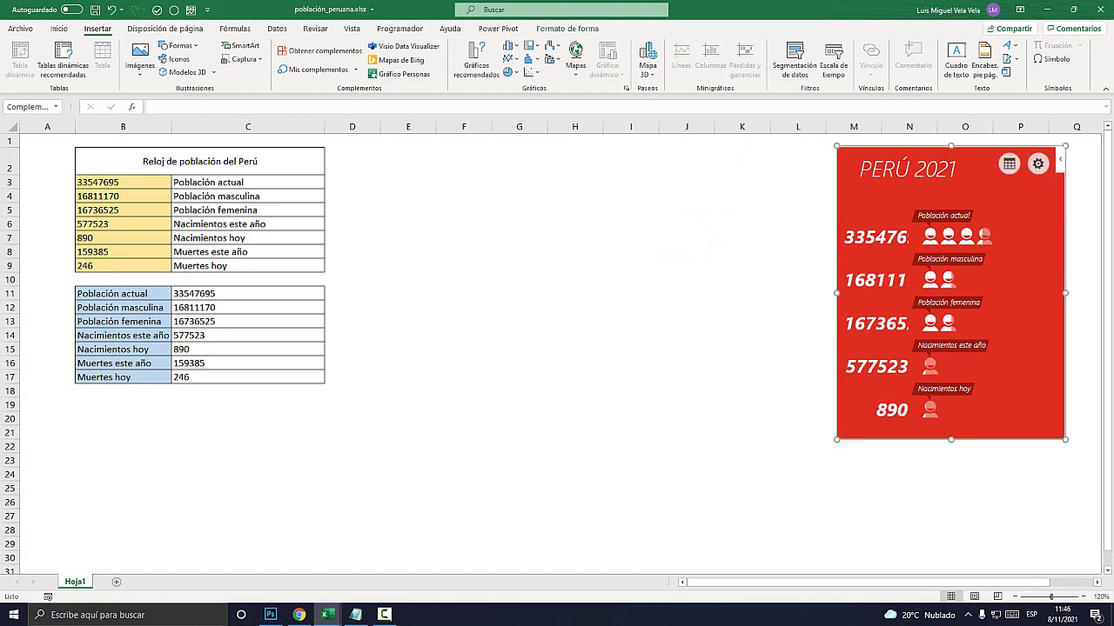
{"action": "left_click", "coordinate": [1039, 163]}
{"action": "left_click", "coordinate": [966, 231]}
{"action": "left_click", "coordinate": [407, 349]}
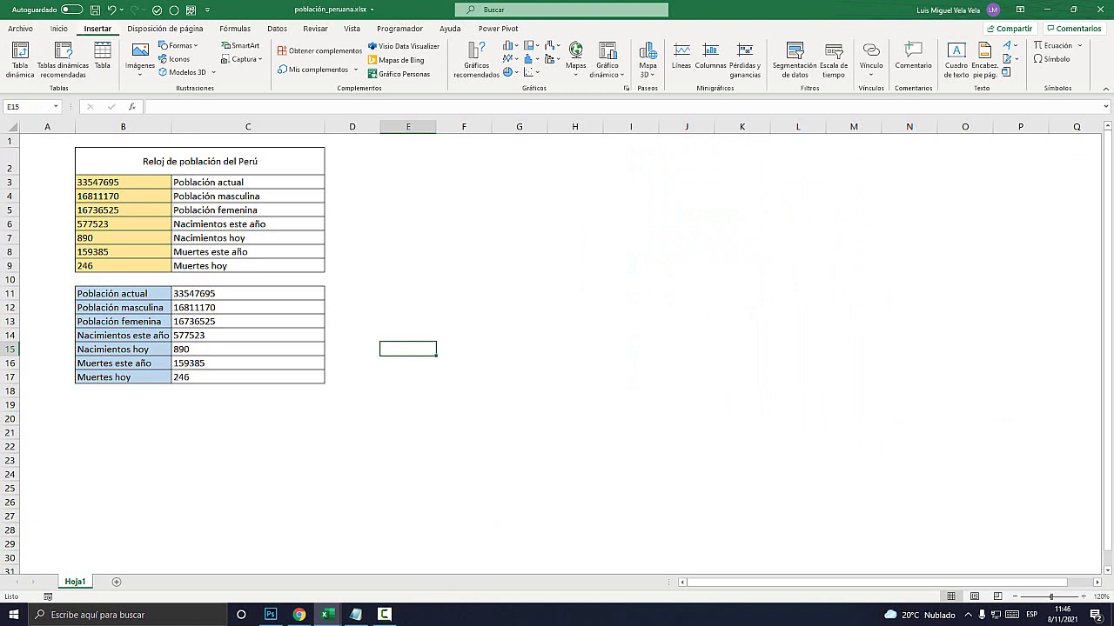
{"action": "key", "text": "super+plus"}
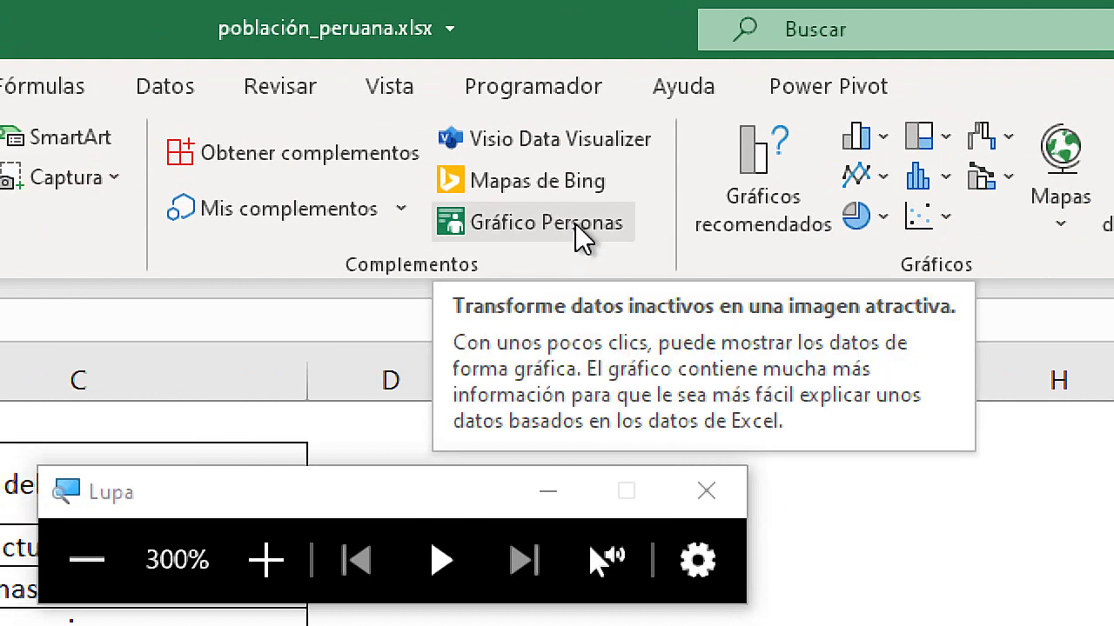
Step: Insert a Gráfico Personas showing the sample figures 85,000, 110,000 and 65,000
{"action": "left_click", "coordinate": [576, 231]}
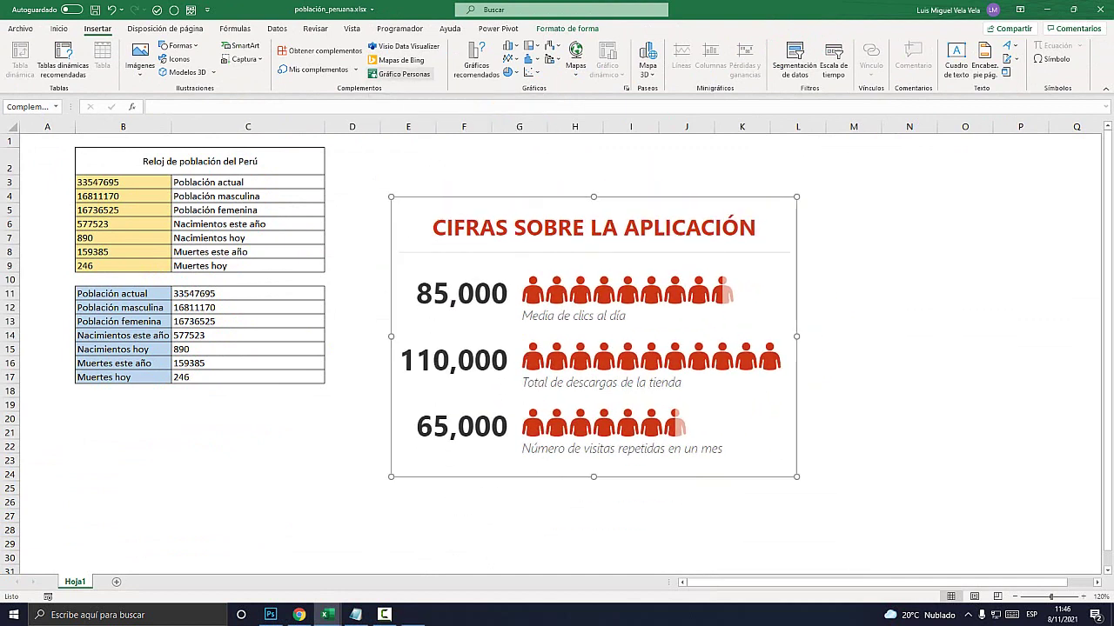
{"action": "key", "text": "super+plus"}
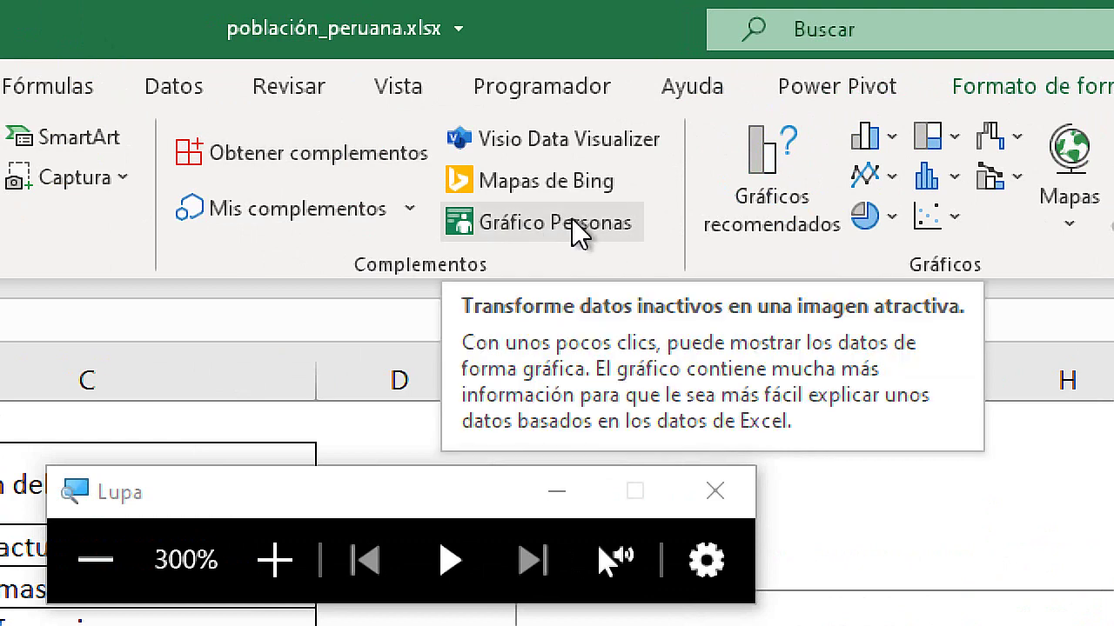
Step: Open My Add-ins and switch to the Office add-in store
{"action": "left_click", "coordinate": [261, 213]}
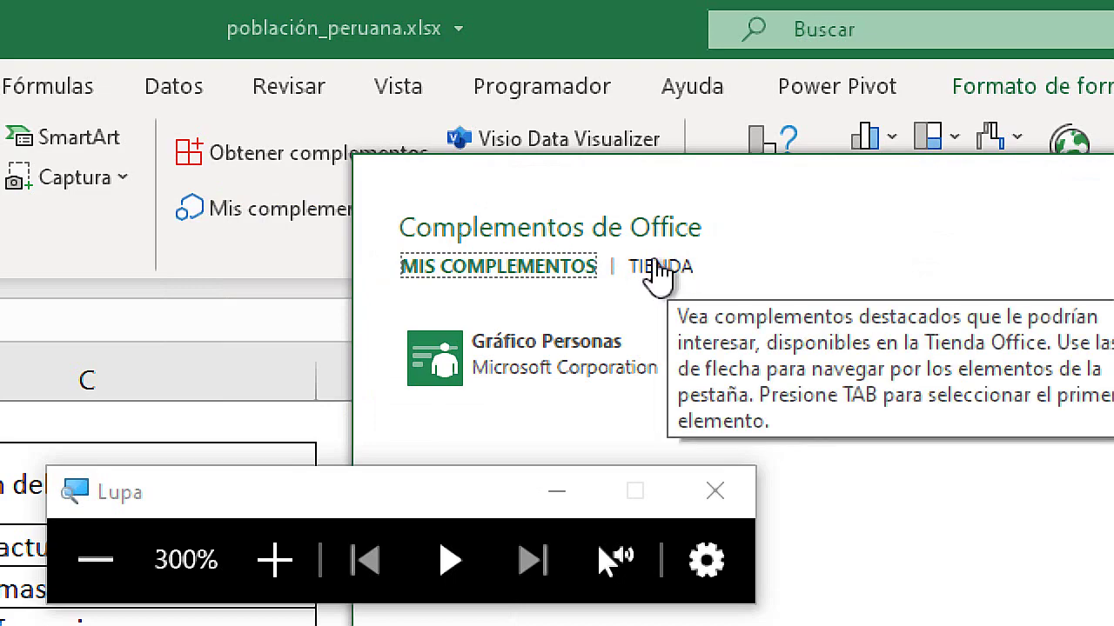
{"action": "left_click", "coordinate": [661, 268]}
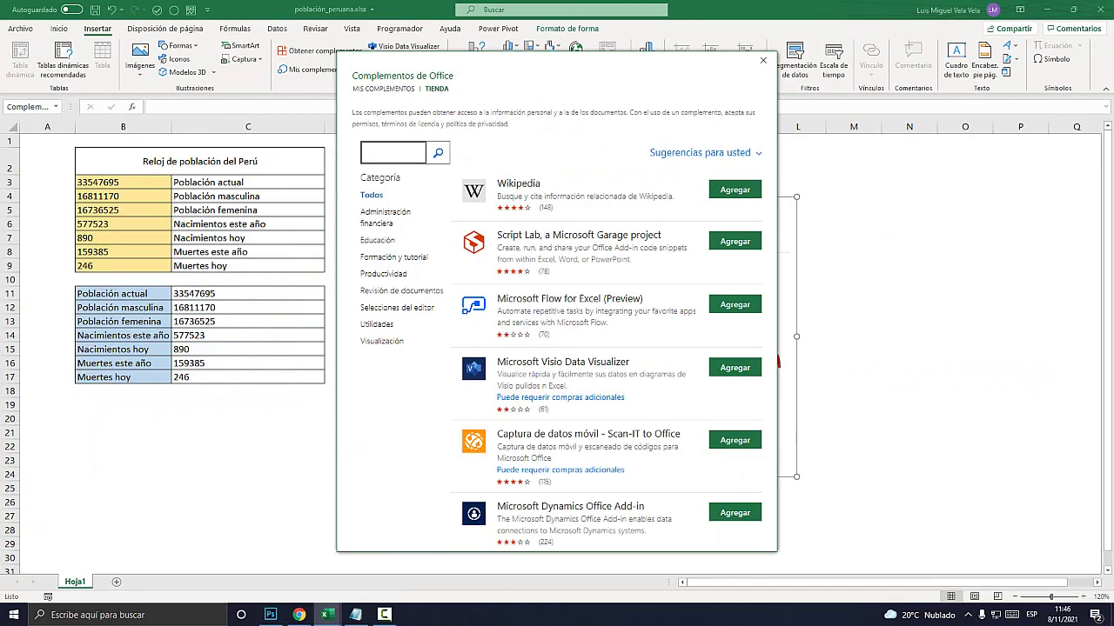
{"action": "key", "text": "super+plus"}
{"action": "key", "text": "super+plus"}
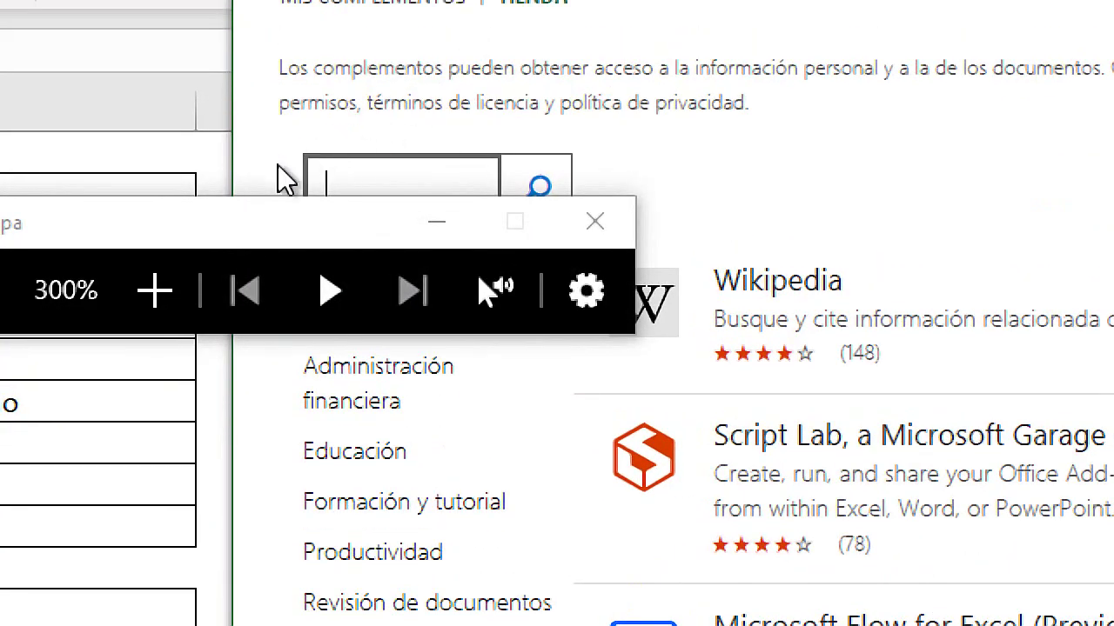
{"action": "left_click_drag", "start_coordinate": [261, 228], "coordinate": [257, 357]}
Step: Search the store for 'gráfico de personas' and add the Gráfico Personas add-in
{"action": "left_click", "coordinate": [391, 202]}
{"action": "type", "text": "gr"}
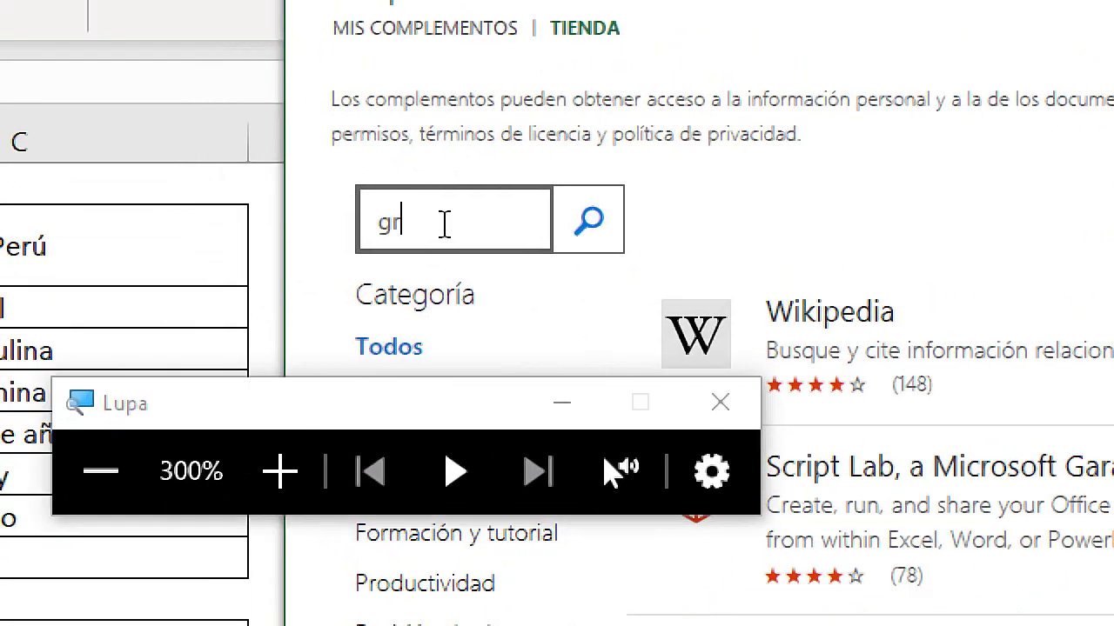
{"action": "type", "text": "pafico de"}
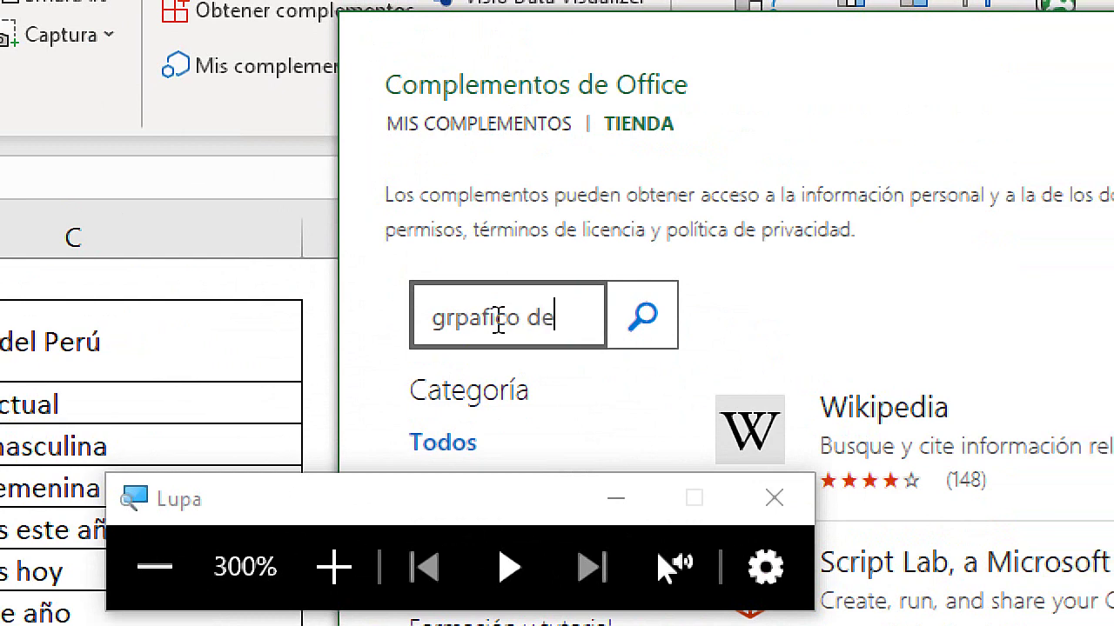
{"action": "key", "text": "BackSpace"}
{"action": "key", "text": "BackSpace"}
{"action": "key", "text": "BackSpace"}
{"action": "key", "text": "BackSpace"}
{"action": "key", "text": "BackSpace"}
{"action": "key", "text": "BackSpace"}
{"action": "key", "text": "BackSpace"}
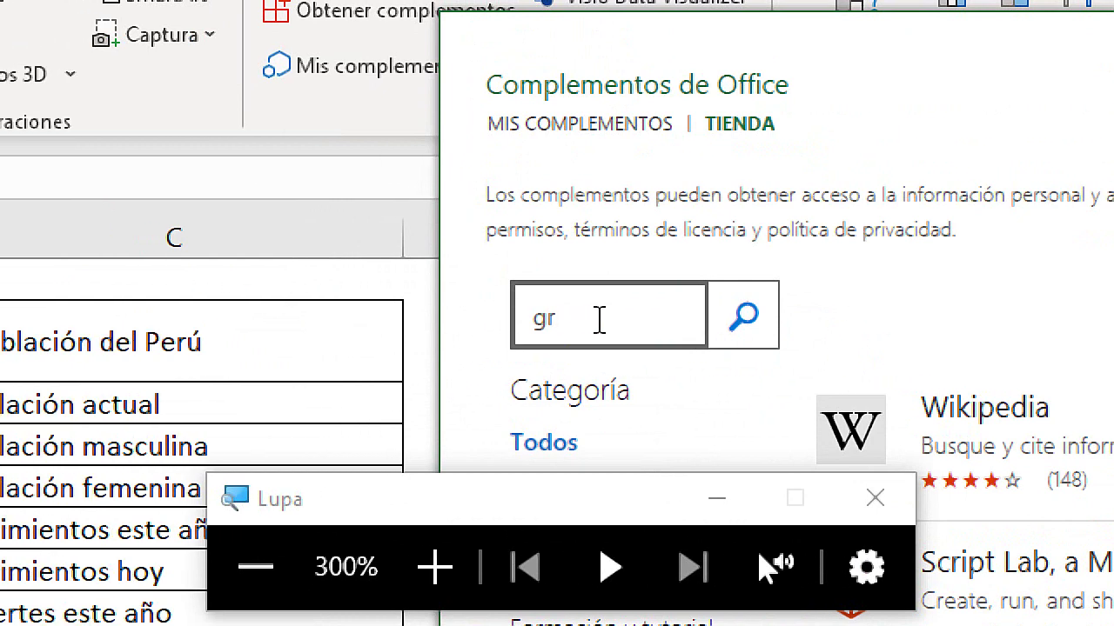
{"action": "type", "text": "áfico de co"}
{"action": "key", "text": "BackSpace"}
{"action": "key", "text": "BackSpace"}
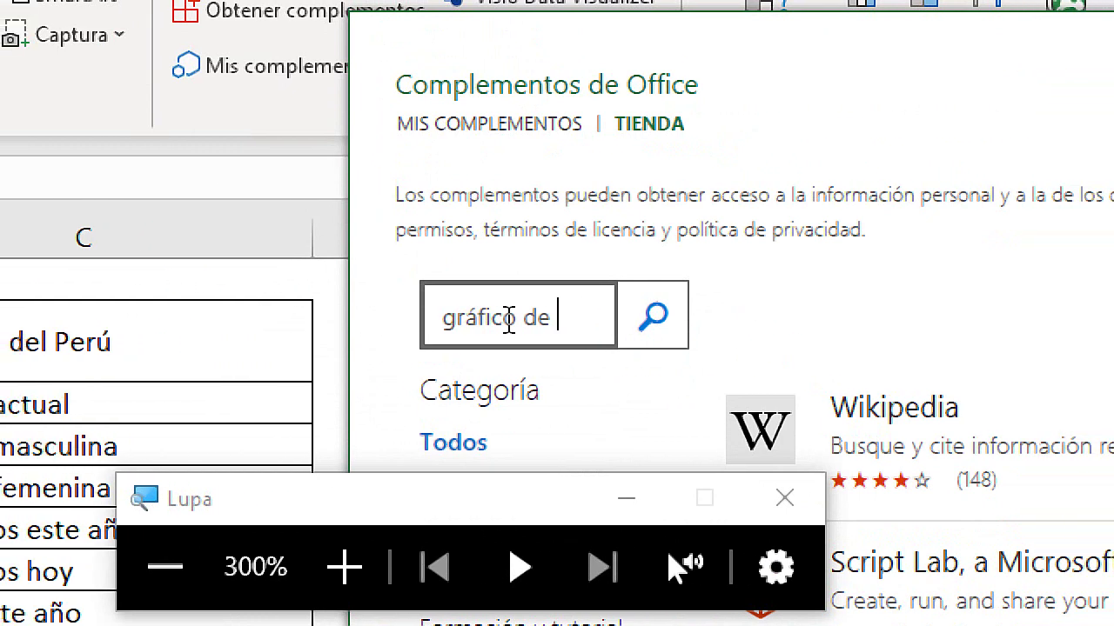
{"action": "type", "text": "personas"}
{"action": "key", "text": "Return"}
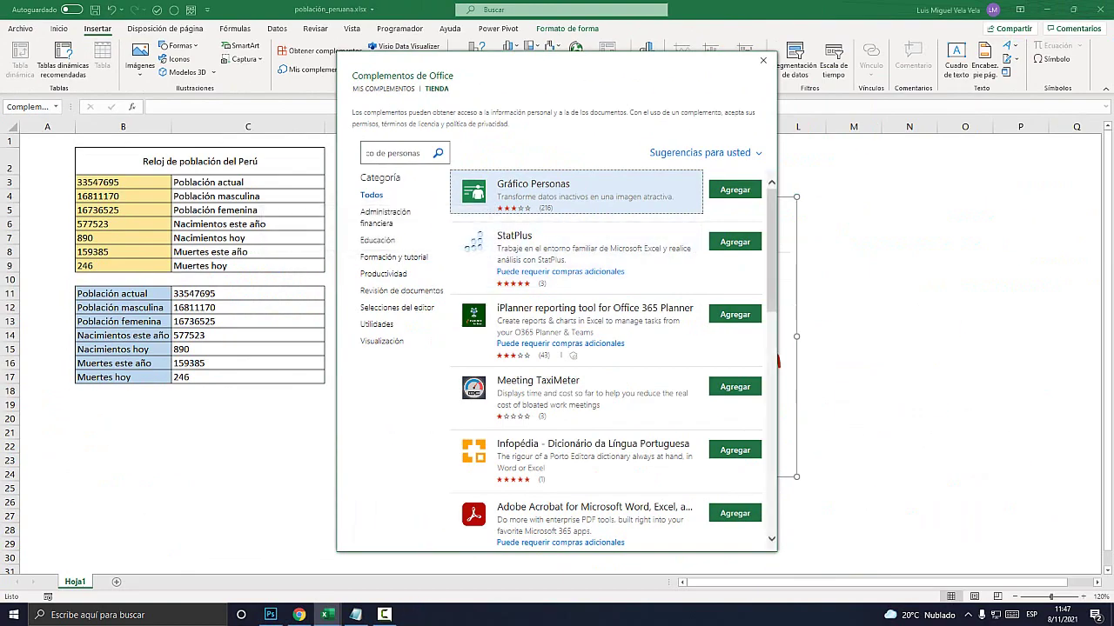
{"action": "key", "text": "super+plus"}
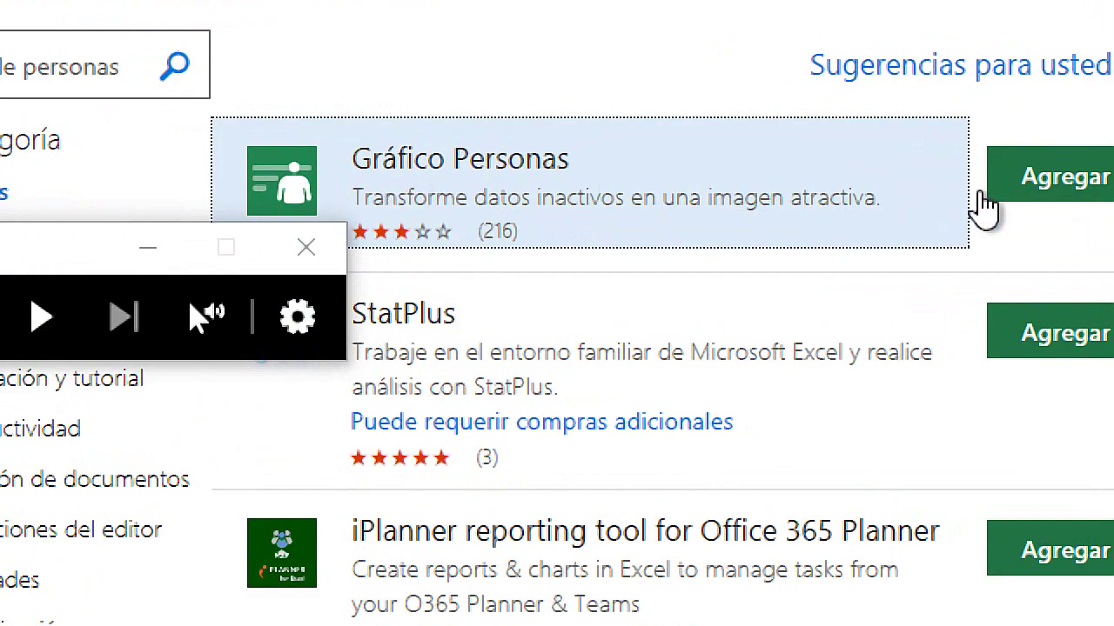
{"action": "key", "text": "super+plus"}
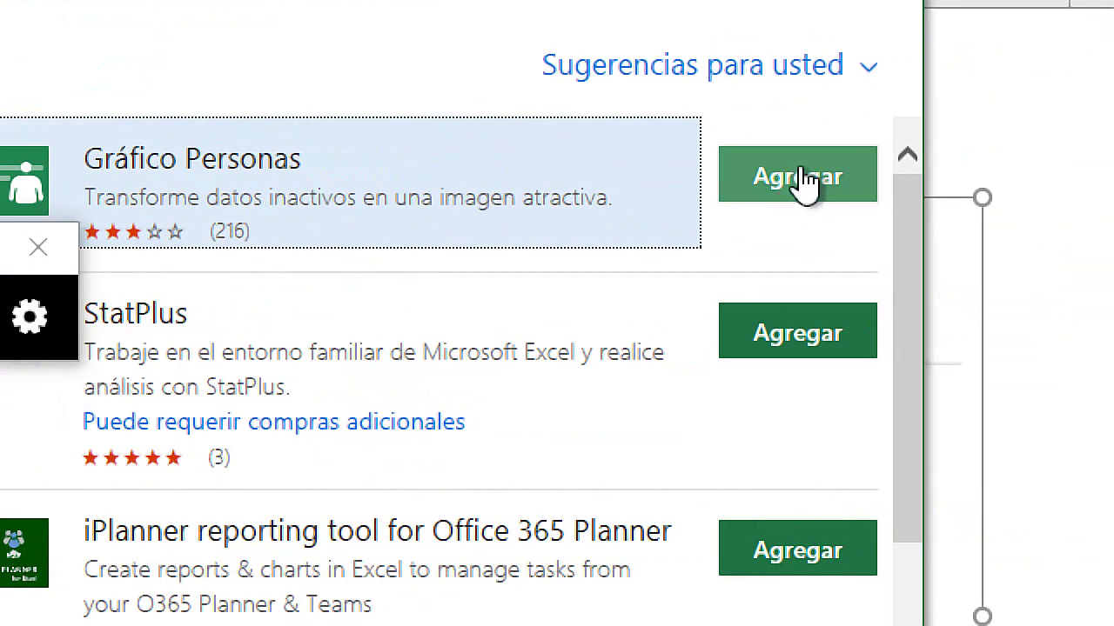
{"action": "key", "text": "super+Escape"}
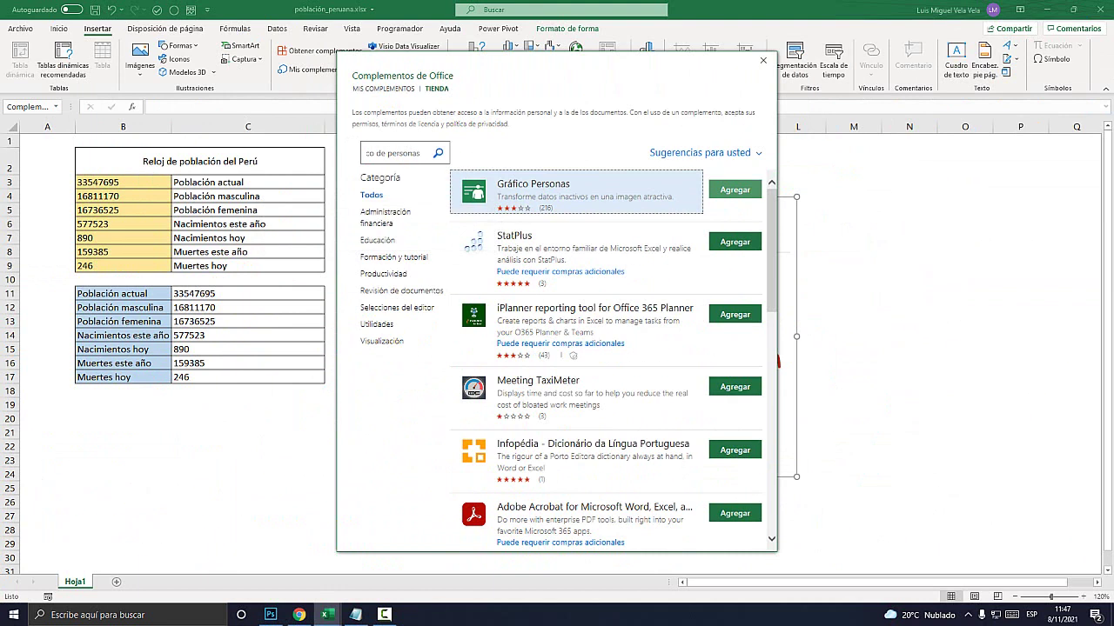
{"action": "left_click", "coordinate": [763, 60]}
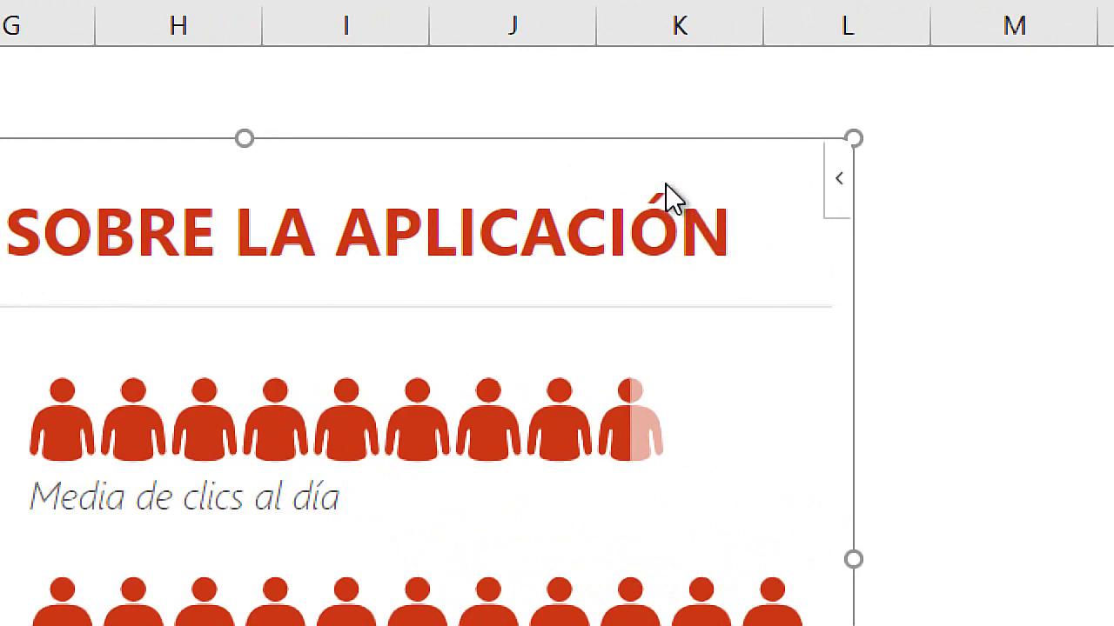
{"action": "mouse_move", "coordinate": [661, 193]}
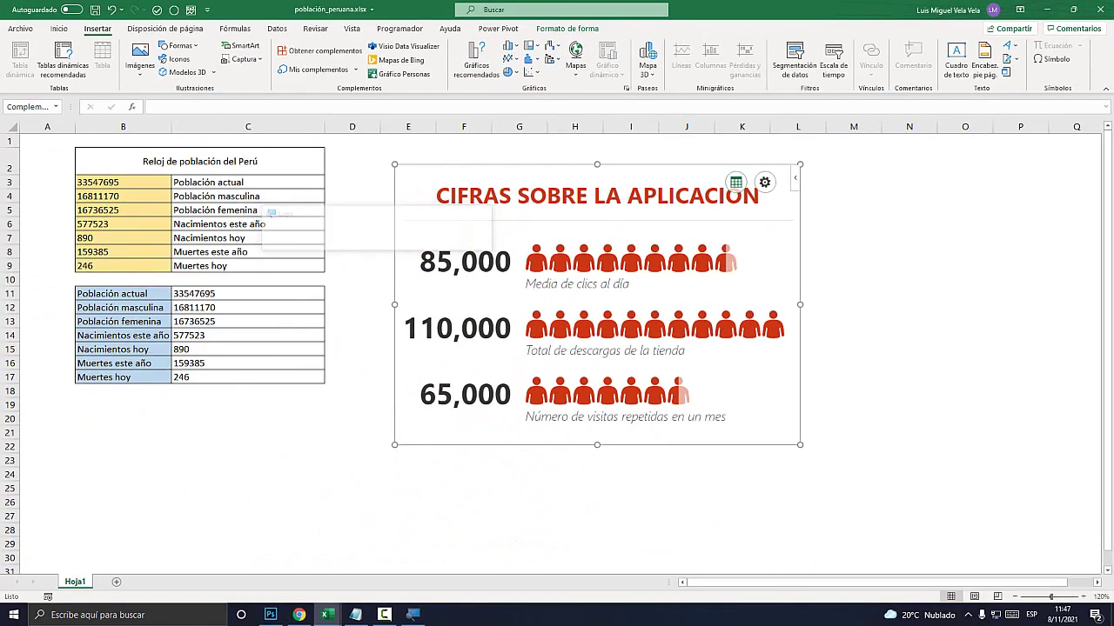
Step: Choose the yellow table's B3:C9 as graph data, which is rejected as non-numeric
{"action": "left_click", "coordinate": [736, 183]}
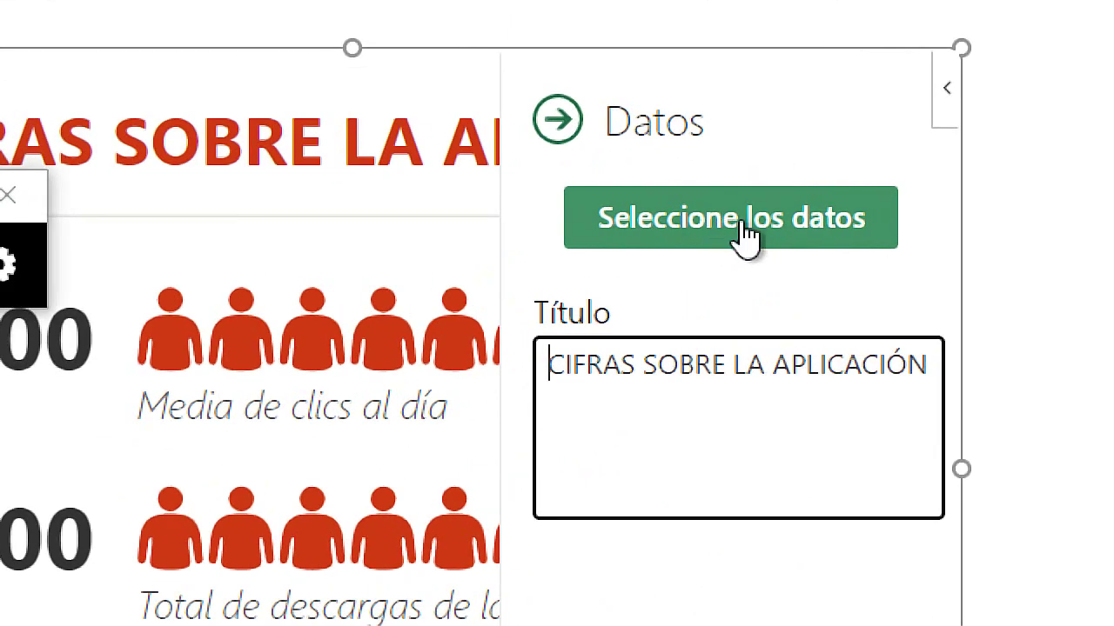
{"action": "left_click", "coordinate": [755, 222]}
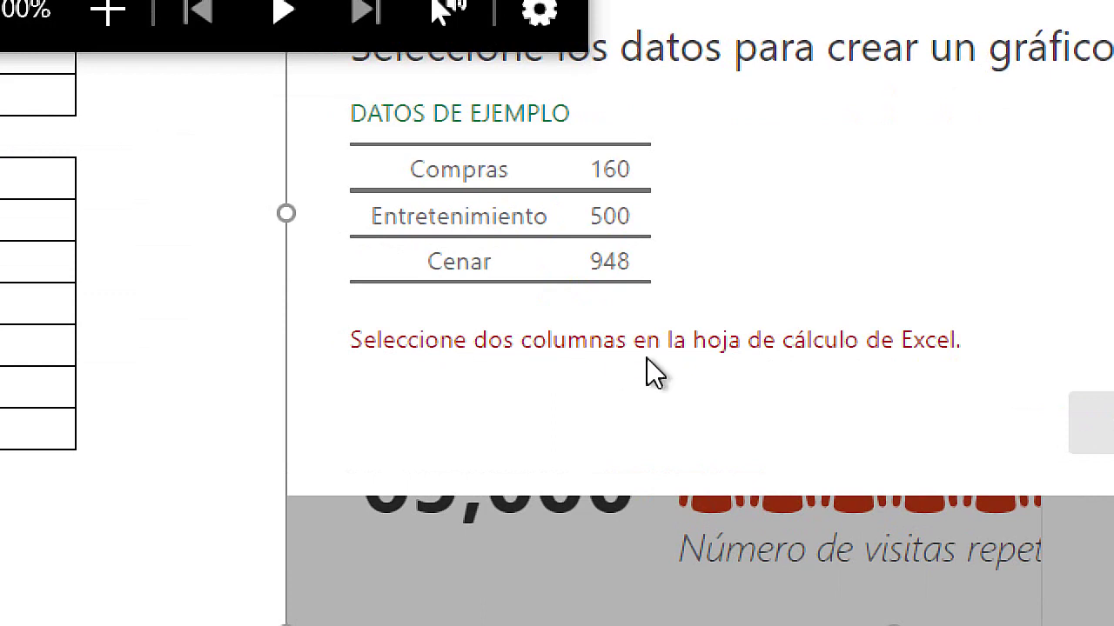
{"action": "key", "text": "super+Escape"}
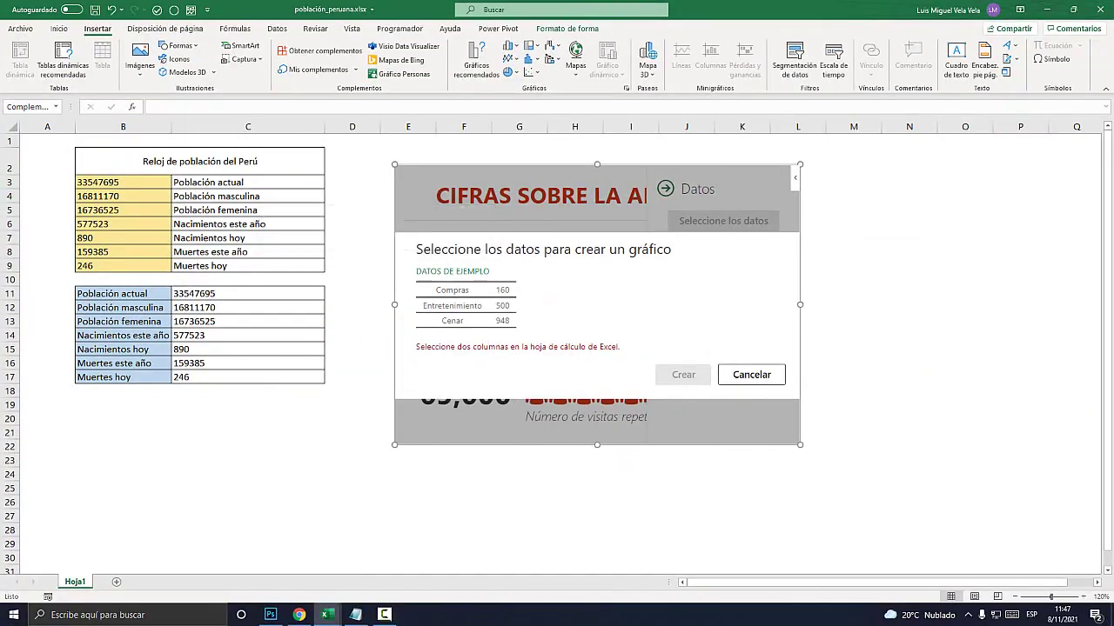
{"action": "key", "text": "super+plus"}
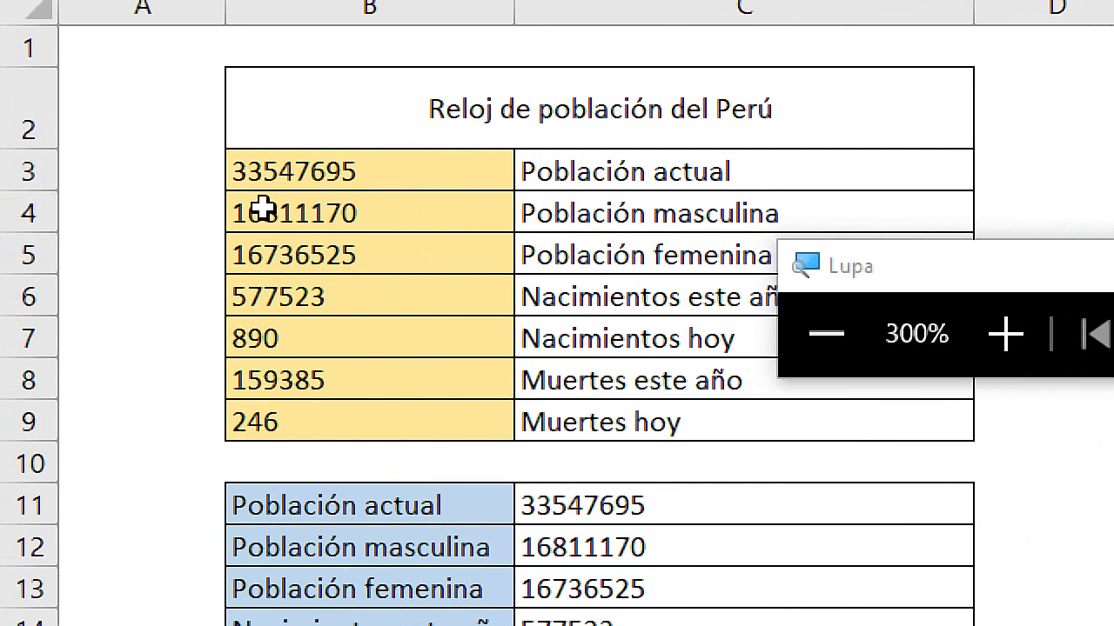
{"action": "mouse_move", "coordinate": [316, 175]}
{"action": "left_mouse_down"}
{"action": "mouse_move", "coordinate": [750, 381]}
{"action": "mouse_move", "coordinate": [758, 423]}
{"action": "left_mouse_up"}
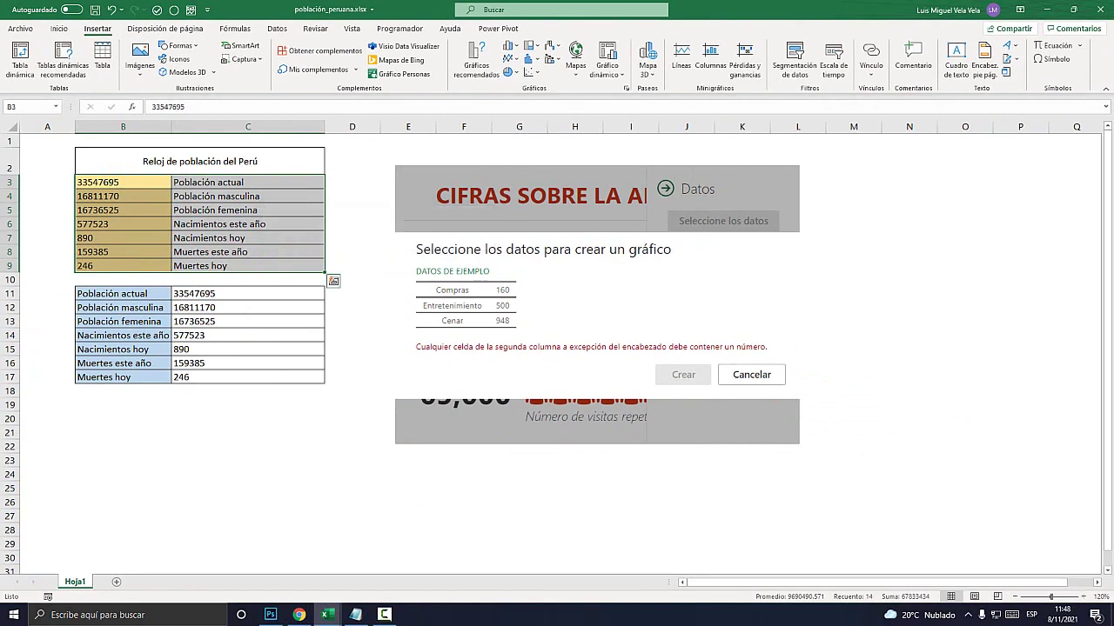
Step: Discard the rejected selection and start selecting the blue table's labels and values B11:C17
{"action": "left_click", "coordinate": [123, 210]}
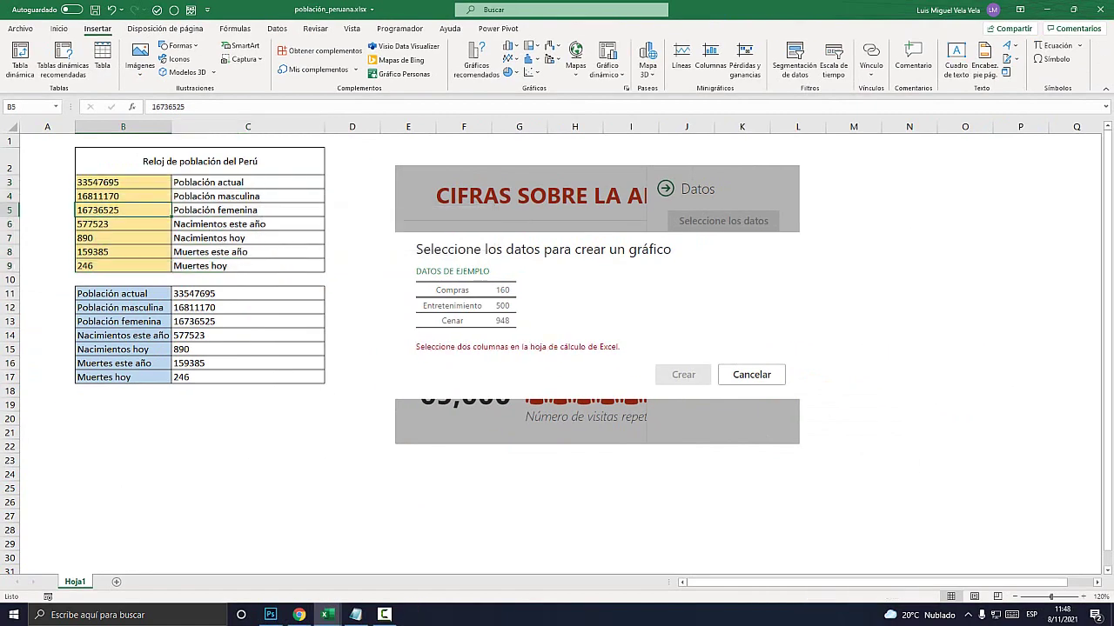
{"action": "key", "text": "super+plus"}
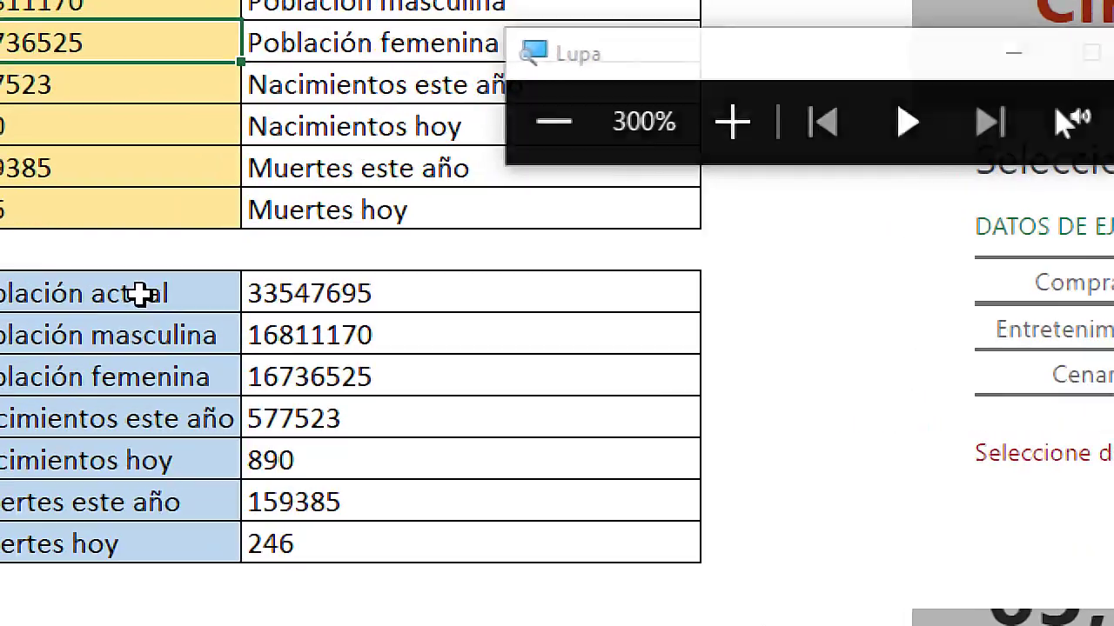
{"action": "left_click", "coordinate": [103, 251]}
{"action": "left_click_drag", "start_coordinate": [103, 293], "coordinate": [104, 366]}
{"action": "left_click_drag", "start_coordinate": [287, 512], "coordinate": [287, 544]}
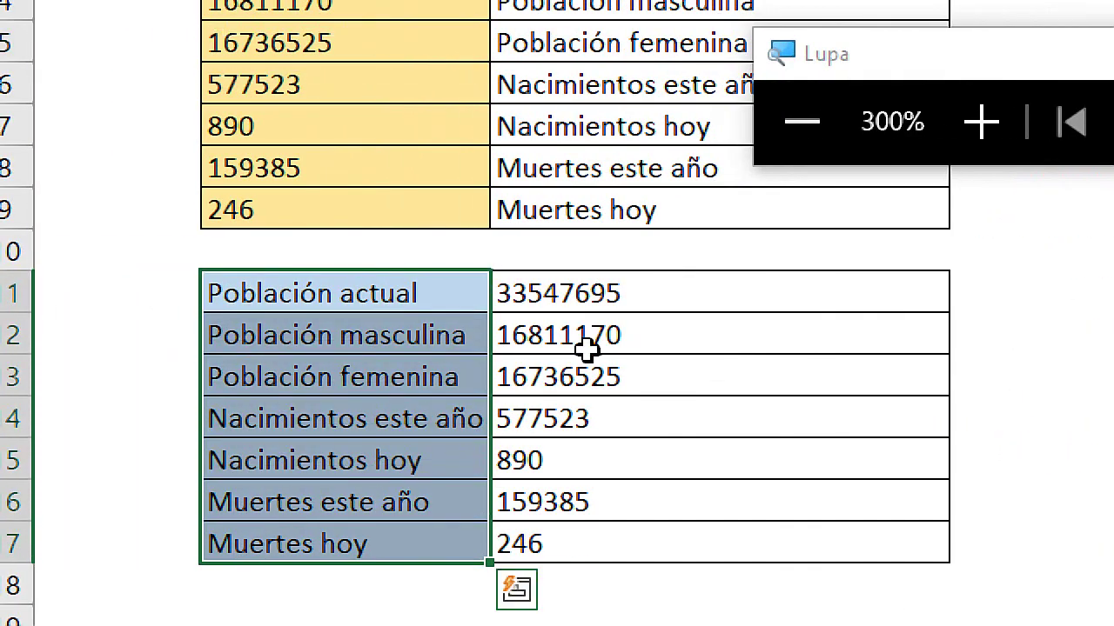
{"action": "left_click_drag", "start_coordinate": [587, 292], "coordinate": [566, 541]}
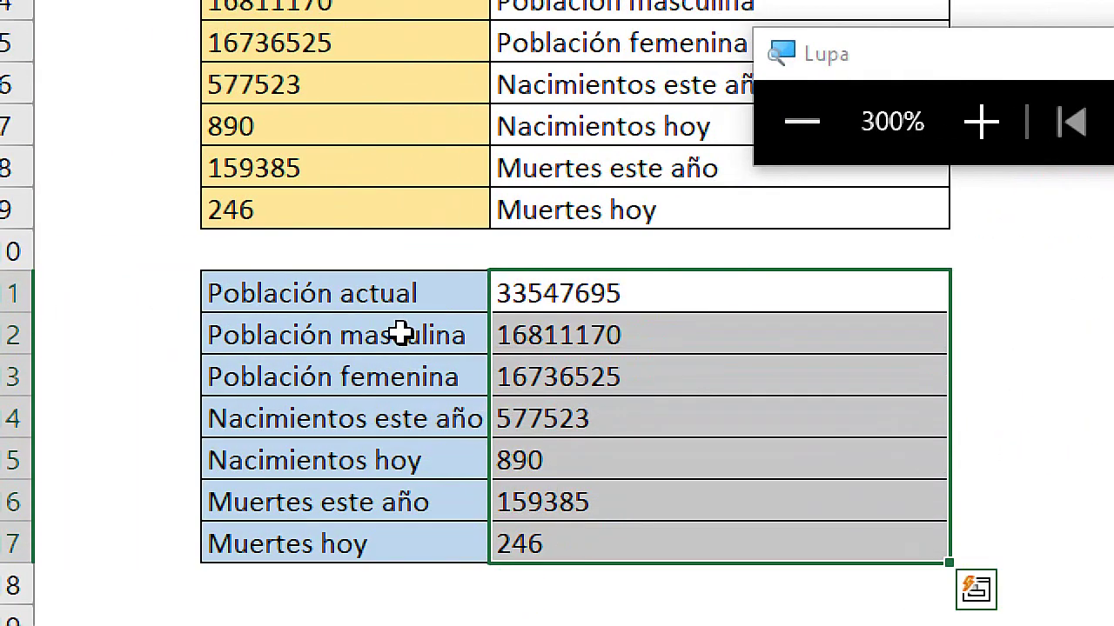
{"action": "left_click_drag", "start_coordinate": [400, 298], "coordinate": [413, 500]}
{"action": "left_click", "coordinate": [563, 301]}
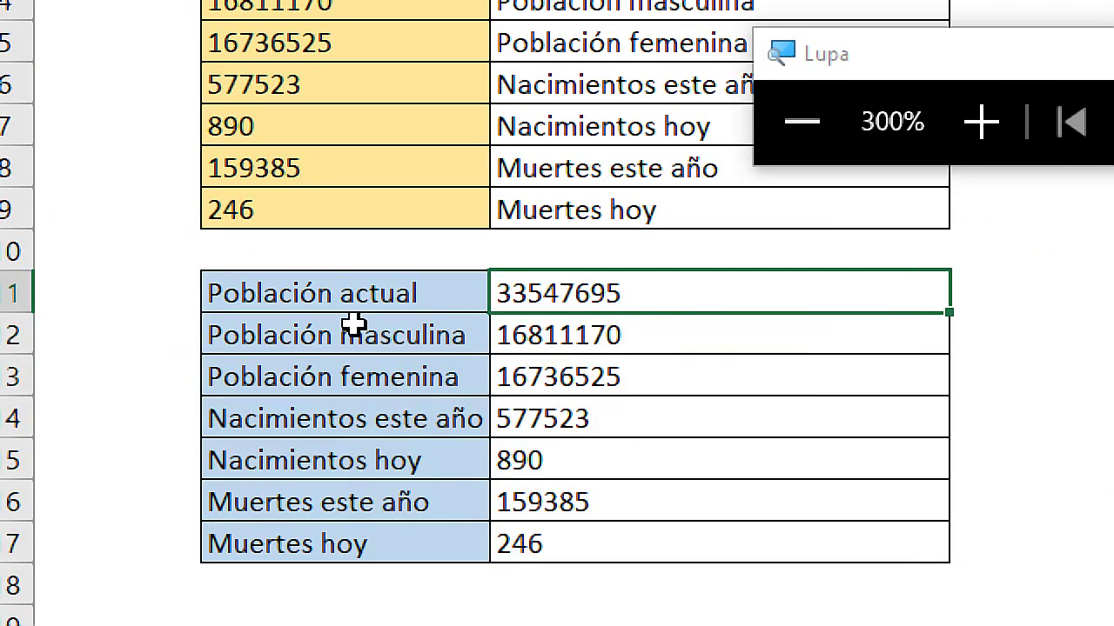
{"action": "key", "text": "super+Escape"}
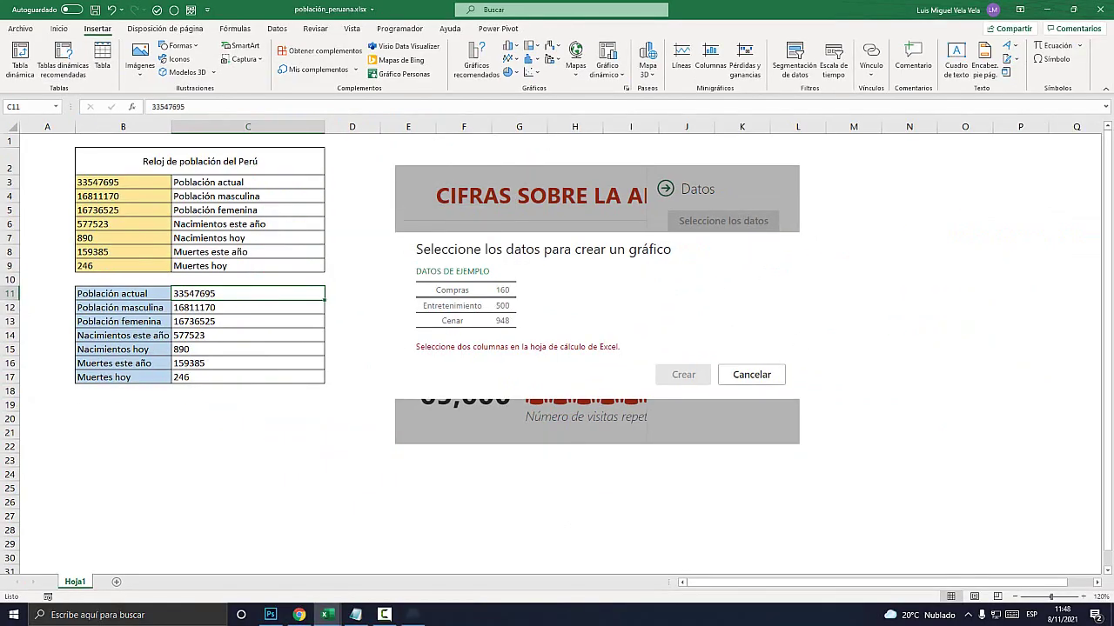
{"action": "key", "text": "super+plus"}
Step: Retry selecting the table figures from Población actual down to Muertes hoy
{"action": "left_click_drag", "start_coordinate": [111, 182], "coordinate": [188, 227]}
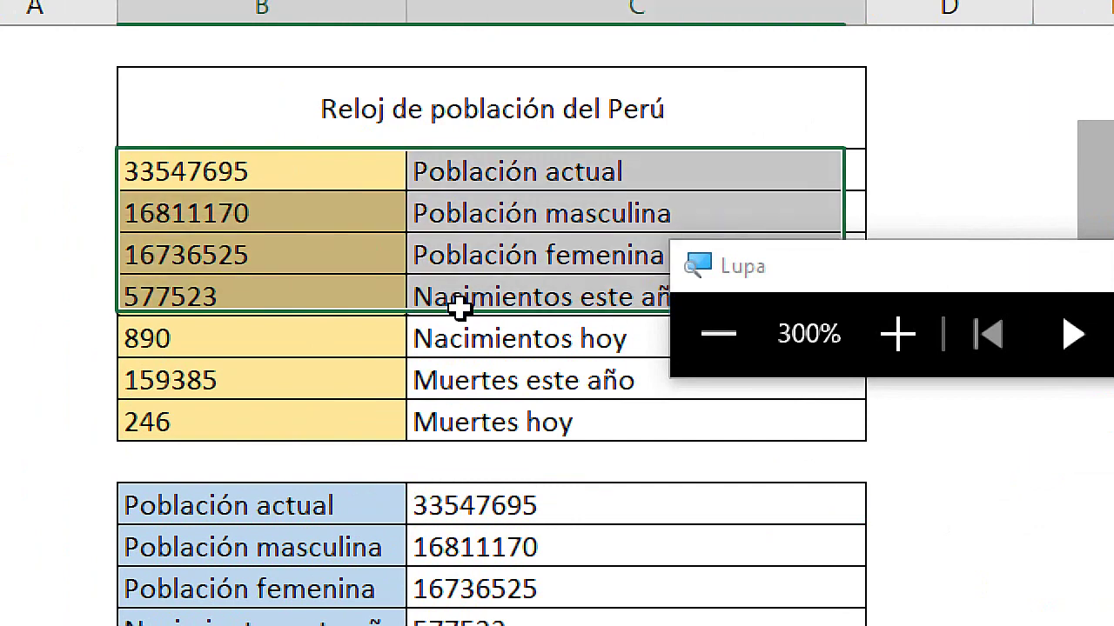
{"action": "left_click_drag", "start_coordinate": [459, 306], "coordinate": [524, 421]}
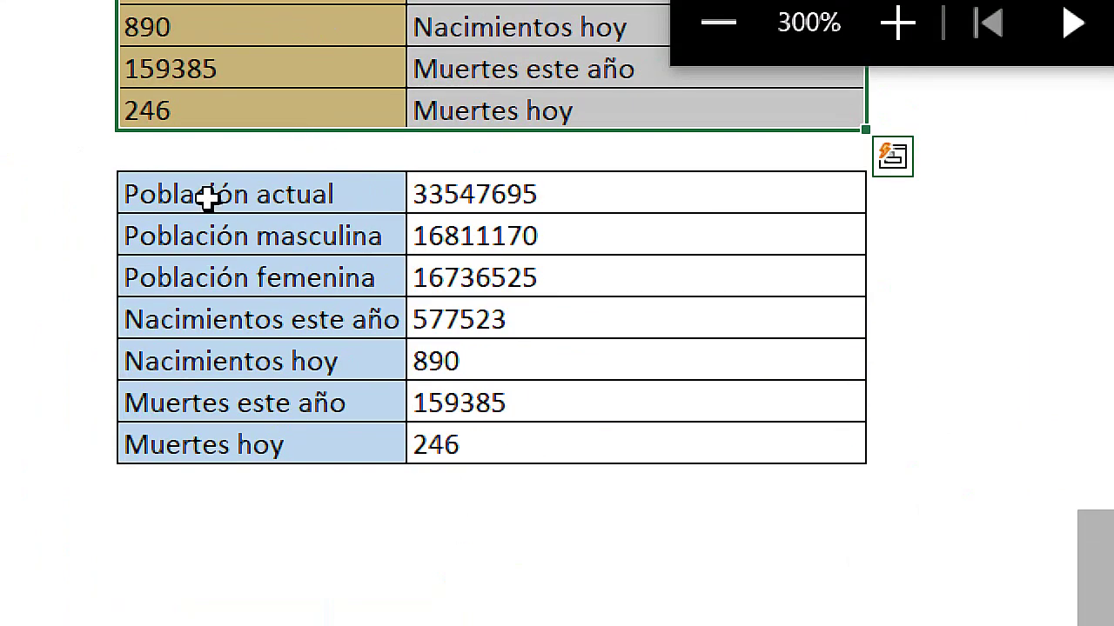
{"action": "left_click_drag", "start_coordinate": [209, 191], "coordinate": [522, 447]}
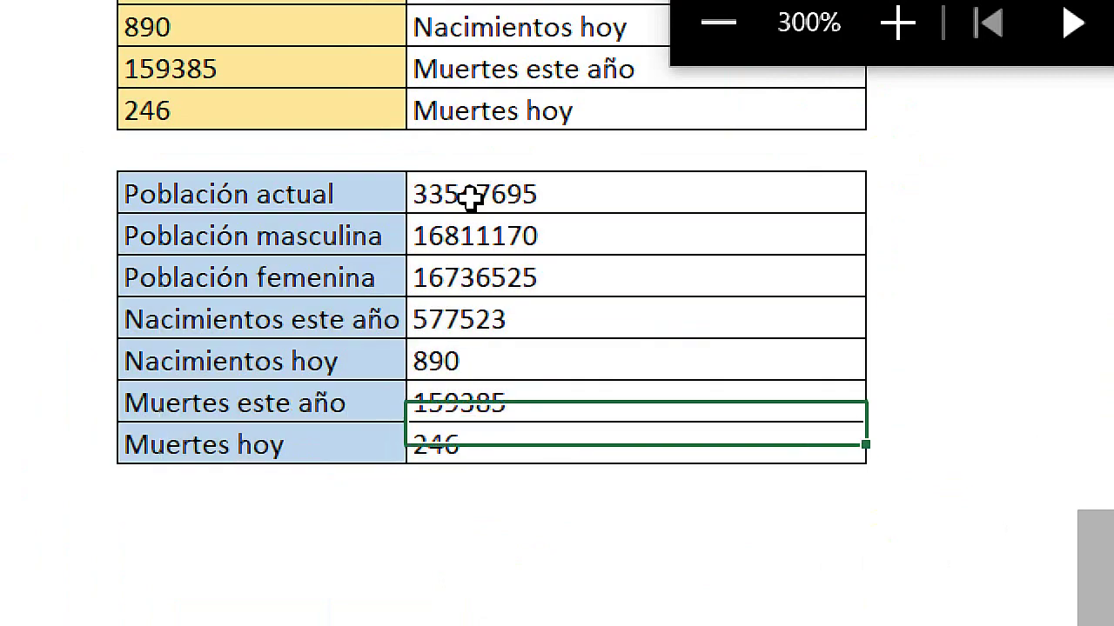
{"action": "left_click_drag", "start_coordinate": [472, 199], "coordinate": [495, 439]}
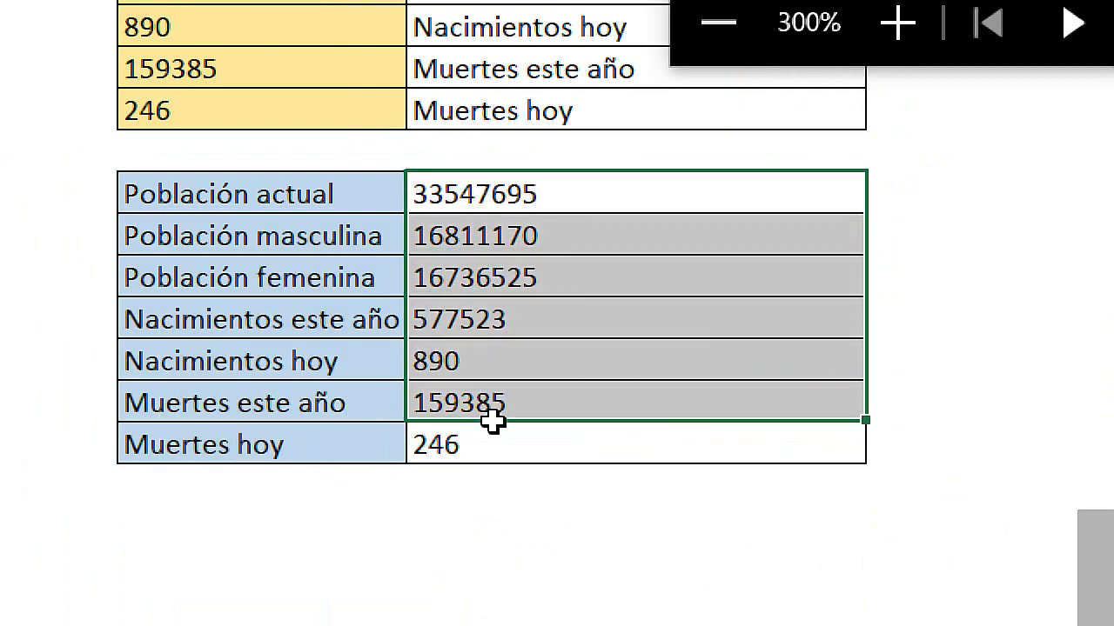
{"action": "key", "text": "super+Escape"}
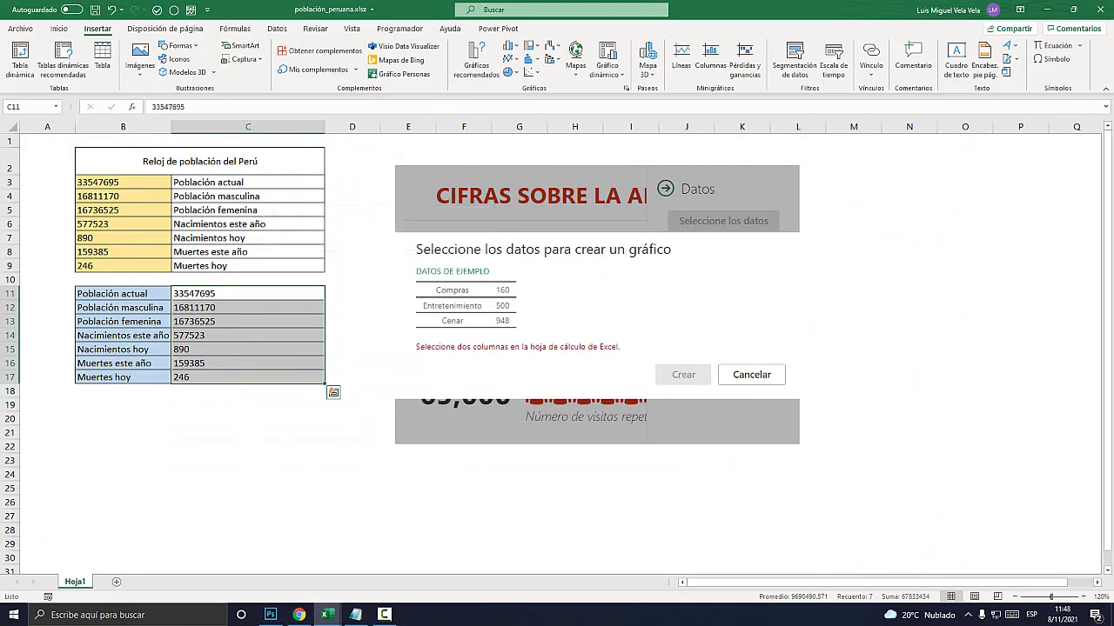
{"action": "left_click", "coordinate": [123, 335]}
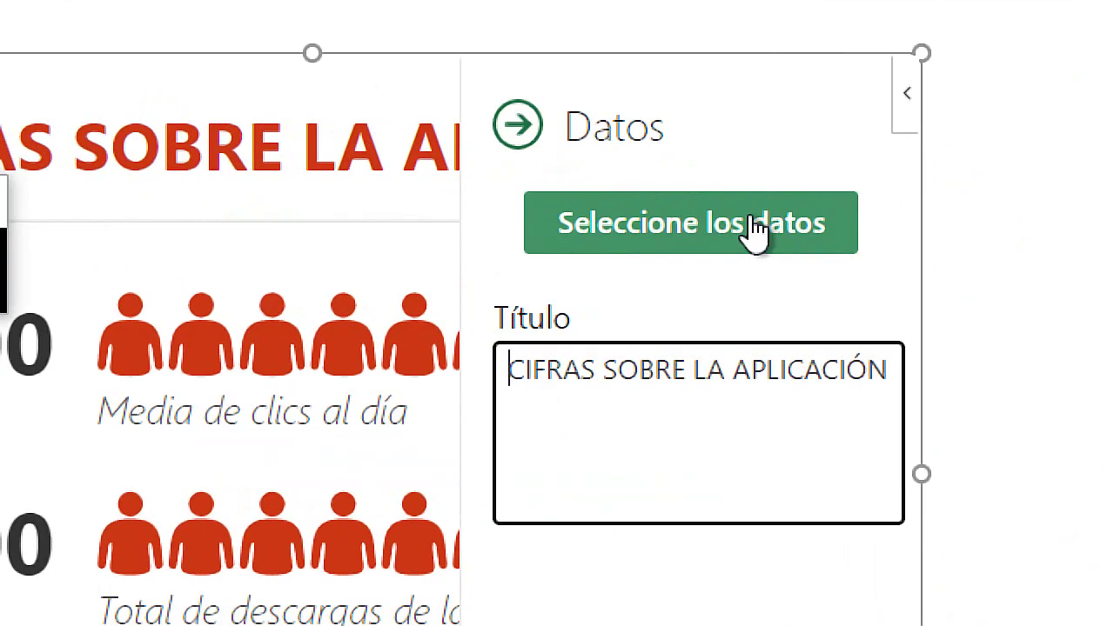
Step: Select B11:C17 in the data prompt and create the graph from the seven population figures
{"action": "left_click", "coordinate": [729, 223]}
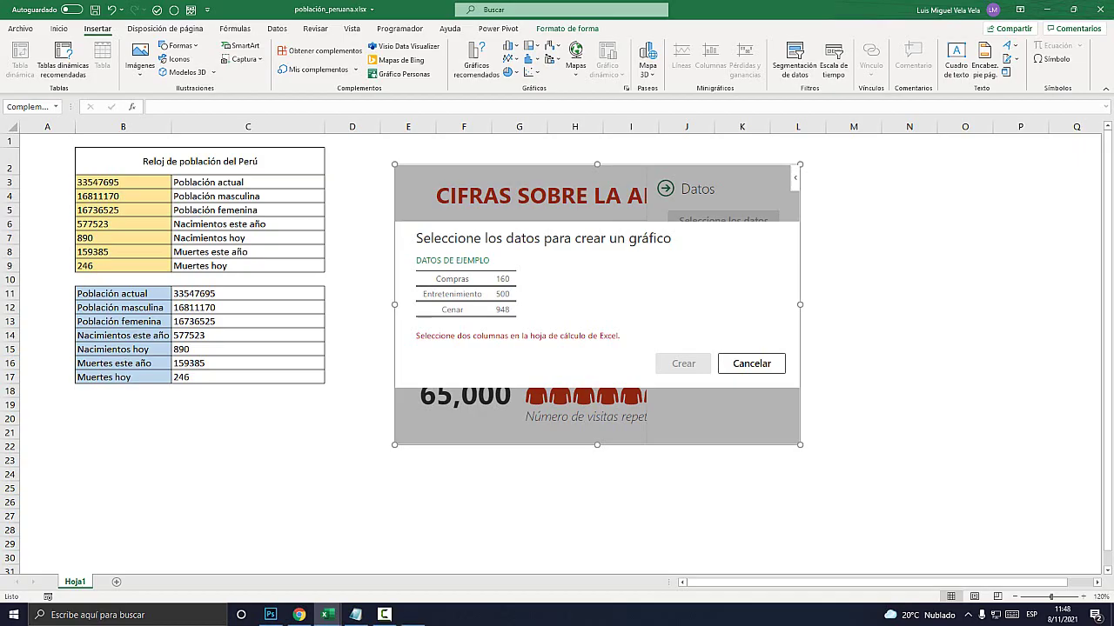
{"action": "key", "text": "super+plus"}
{"action": "left_click_drag", "start_coordinate": [105, 299], "coordinate": [201, 343]}
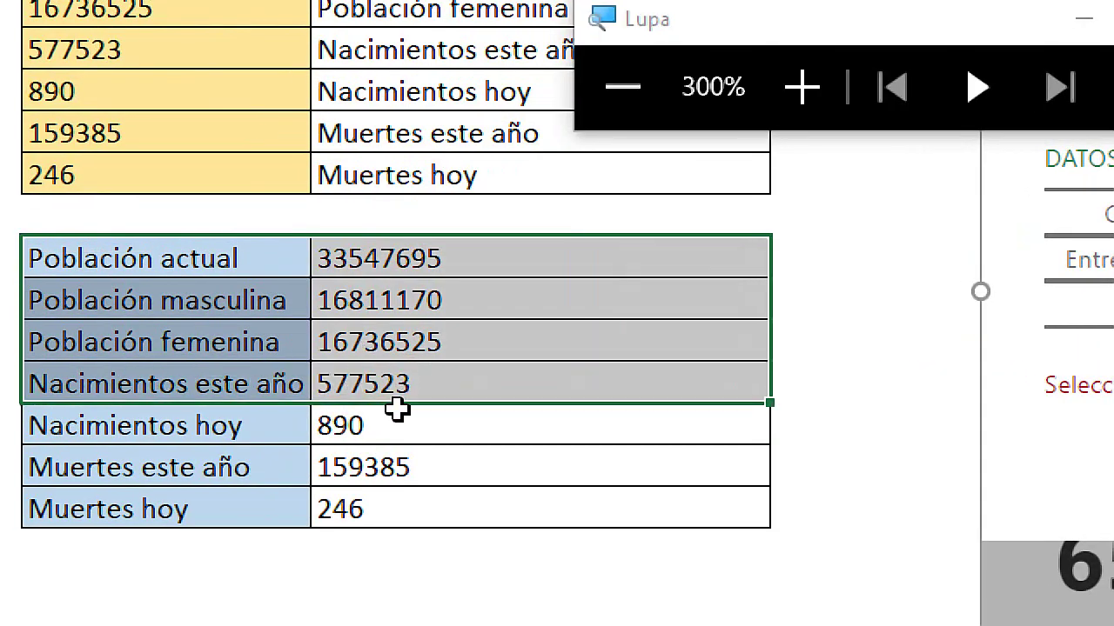
{"action": "left_click_drag", "start_coordinate": [398, 409], "coordinate": [409, 500]}
{"action": "key", "text": "super+Escape"}
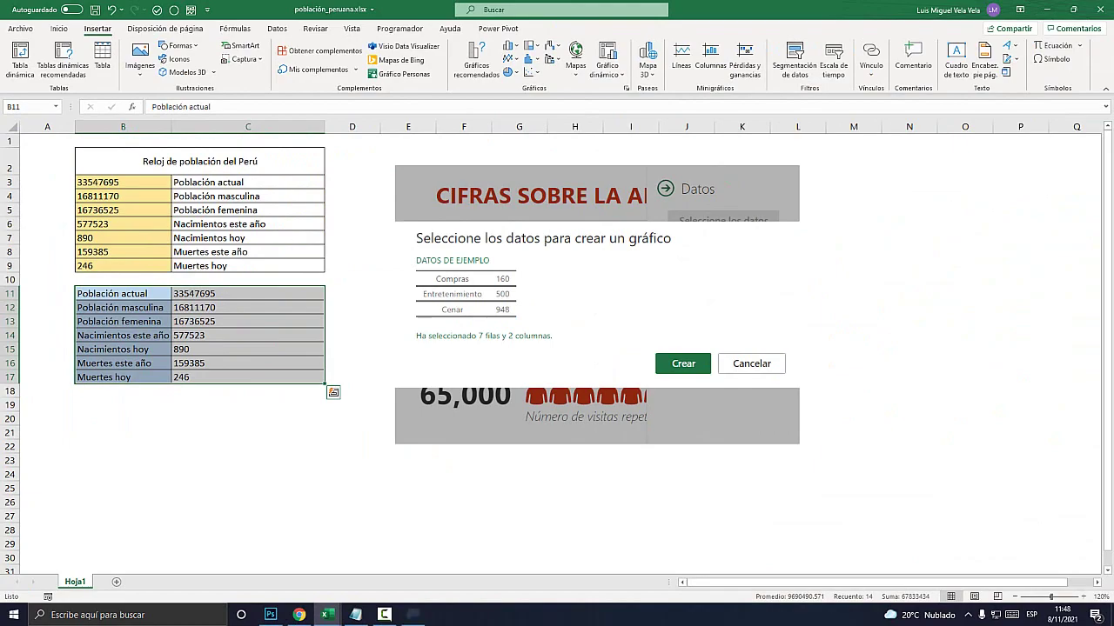
{"action": "key", "text": "super+plus"}
{"action": "left_click", "coordinate": [683, 363]}
{"action": "key", "text": "super+Escape"}
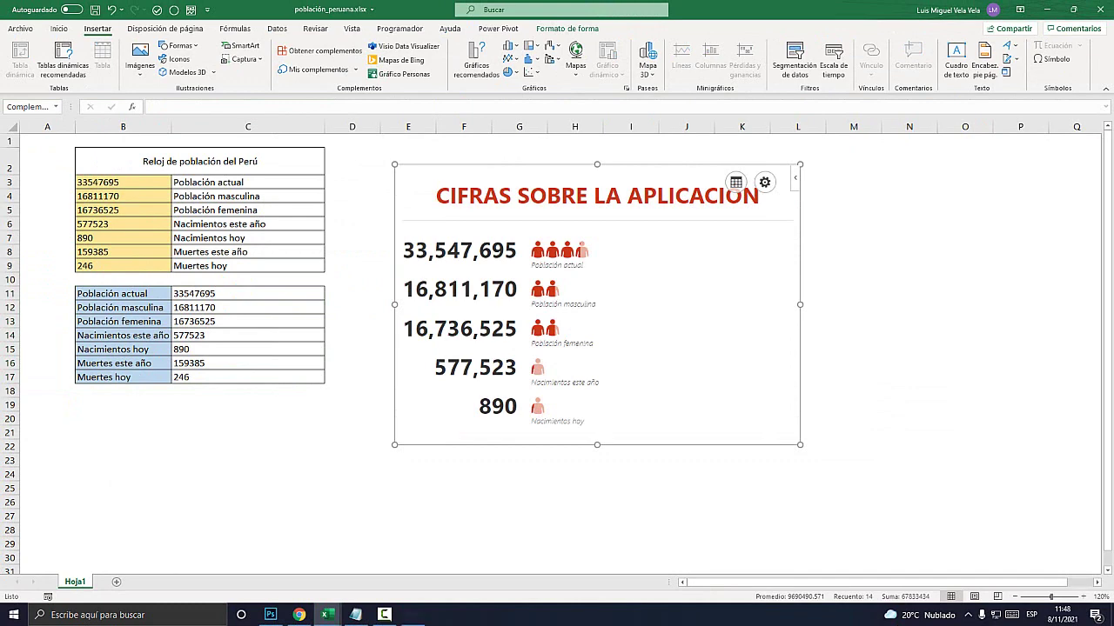
Step: Replace the graph title with 'Perú 2021' in the data settings
{"action": "key", "text": "super+plus"}
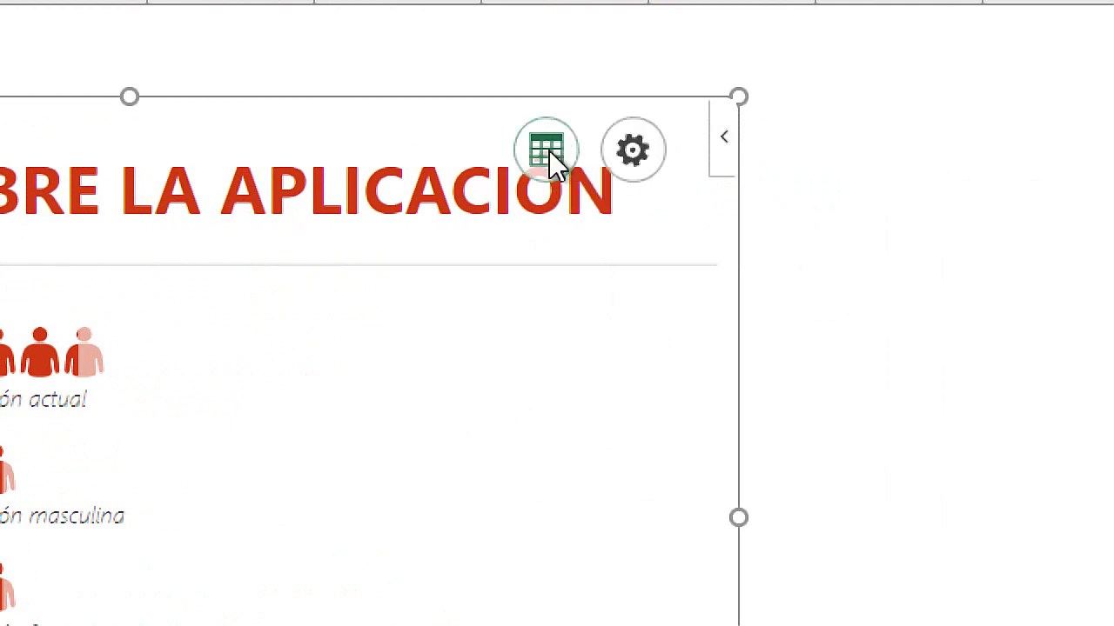
{"action": "left_click", "coordinate": [547, 150]}
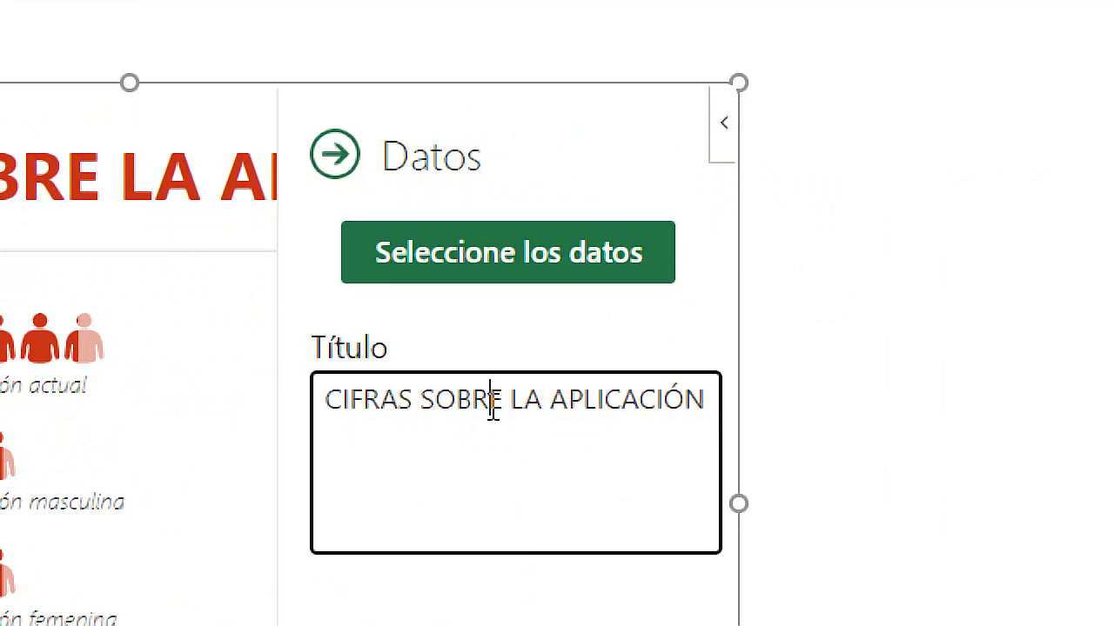
{"action": "left_click_drag", "start_coordinate": [698, 397], "coordinate": [326, 400]}
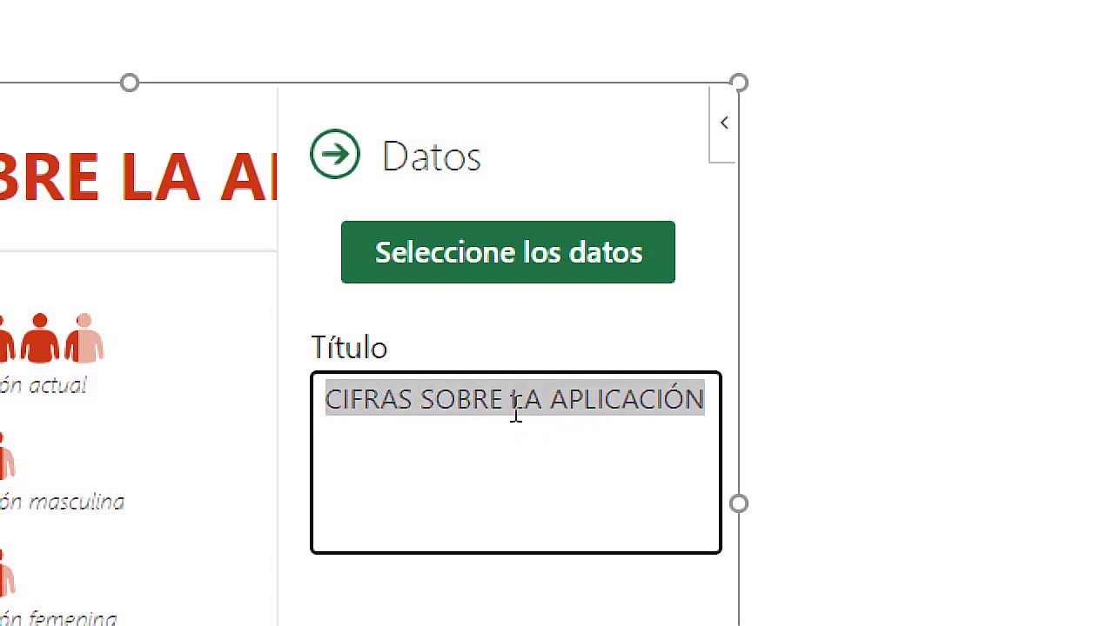
{"action": "key", "text": "BackSpace"}
{"action": "type", "text": "pER"}
{"action": "key", "text": "BackSpace"}
{"action": "key", "text": "BackSpace"}
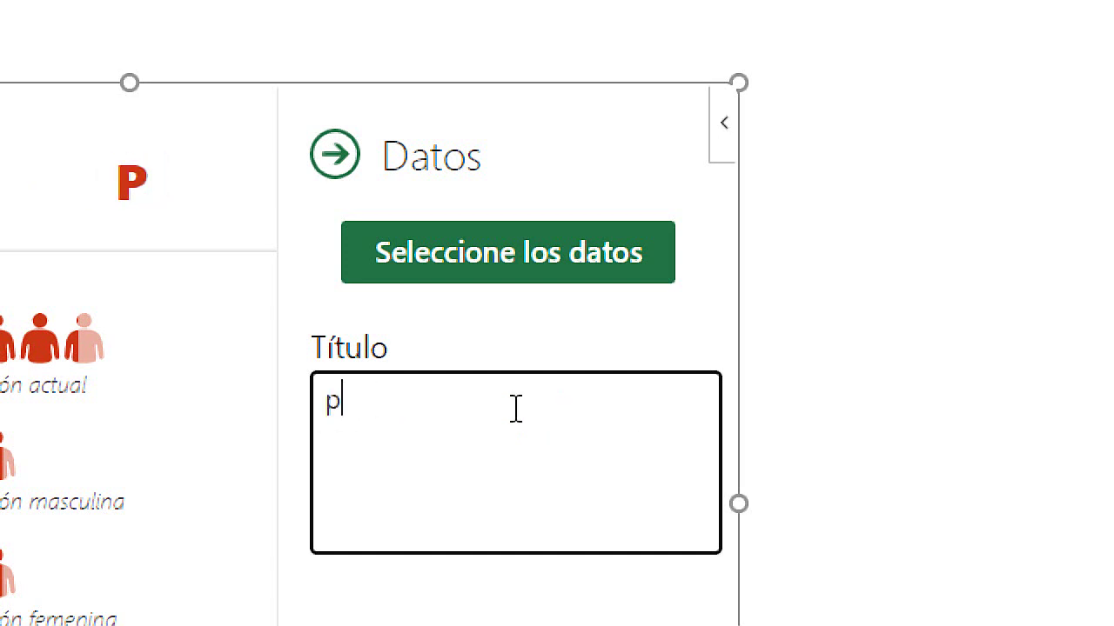
{"action": "key", "text": "BackSpace"}
{"action": "type", "text": "Perú "}
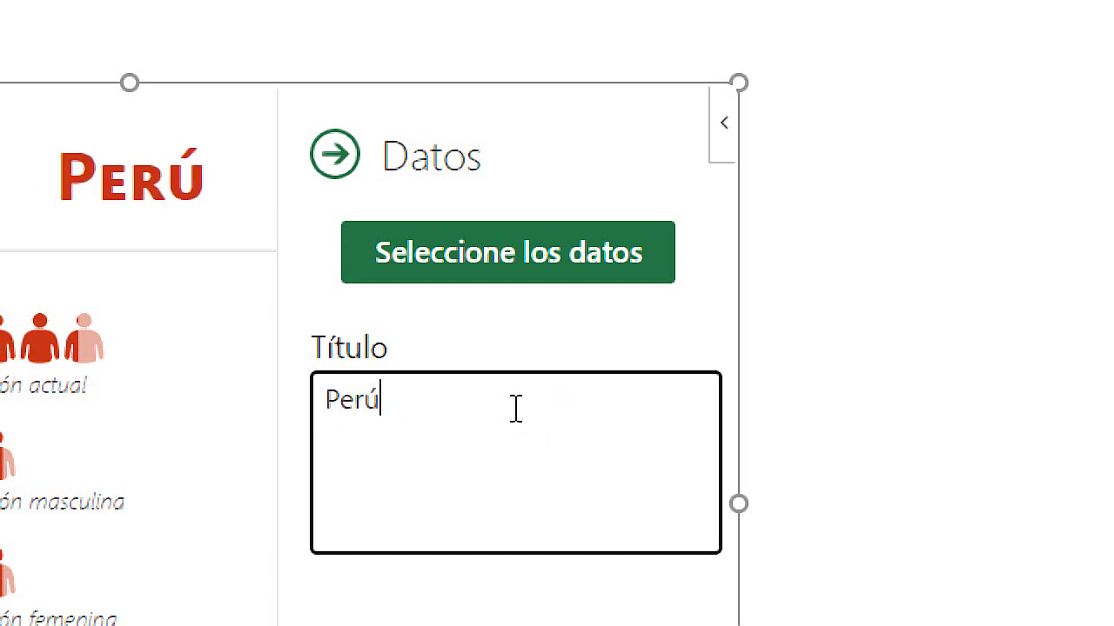
{"action": "type", "text": "2021"}
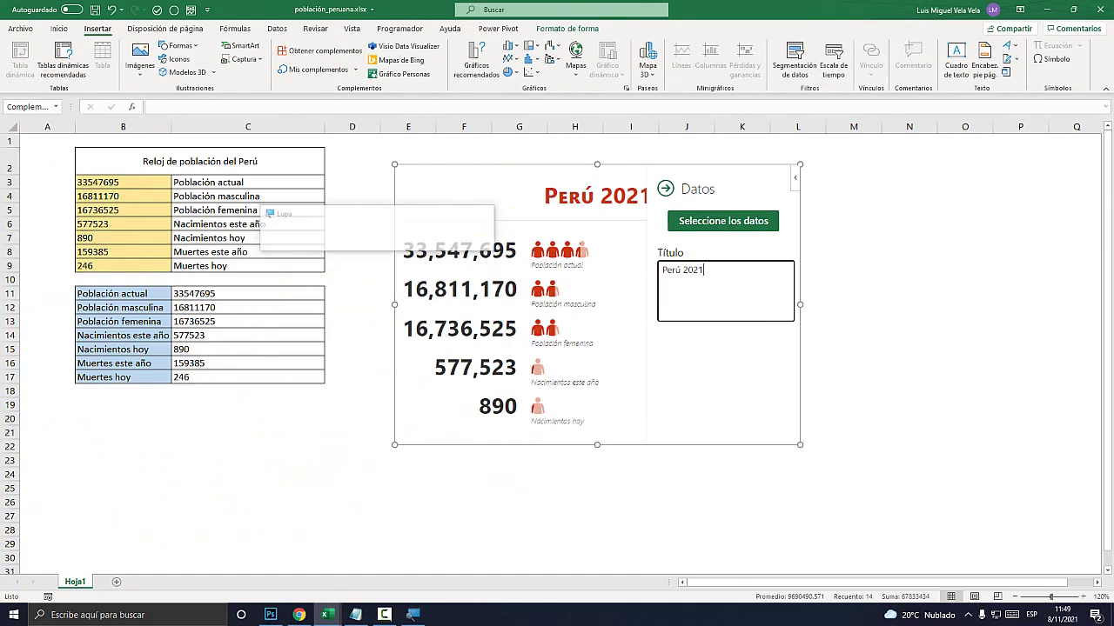
{"action": "left_click", "coordinate": [666, 188]}
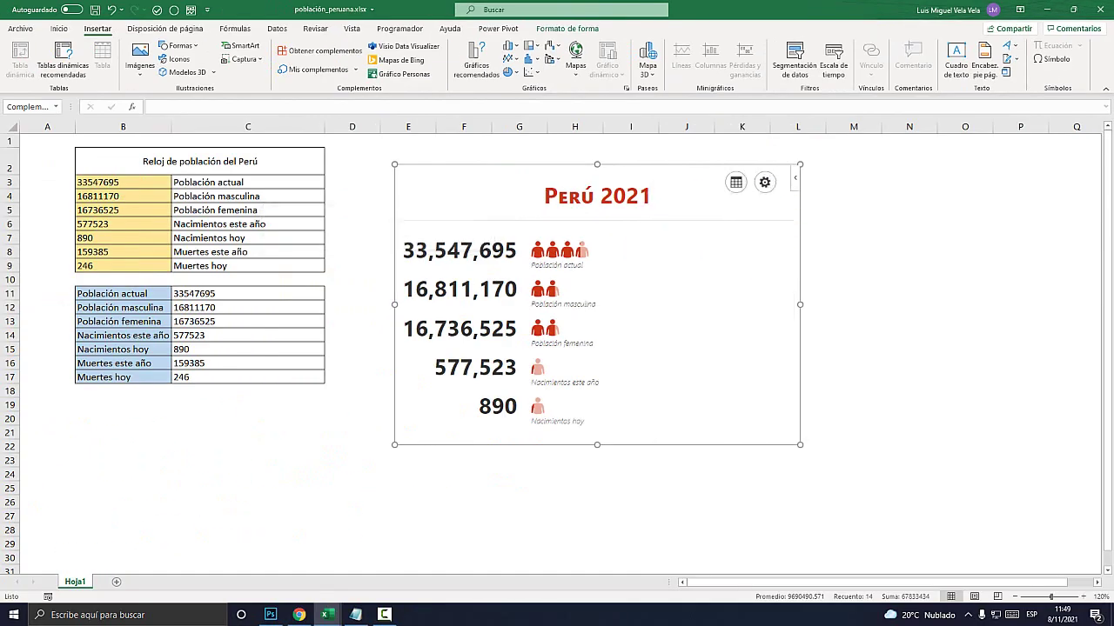
Step: Dismiss the add-in's info menu, then reopen and close the data settings
{"action": "left_click", "coordinate": [795, 178]}
{"action": "key", "text": "Escape"}
{"action": "left_click", "coordinate": [736, 182]}
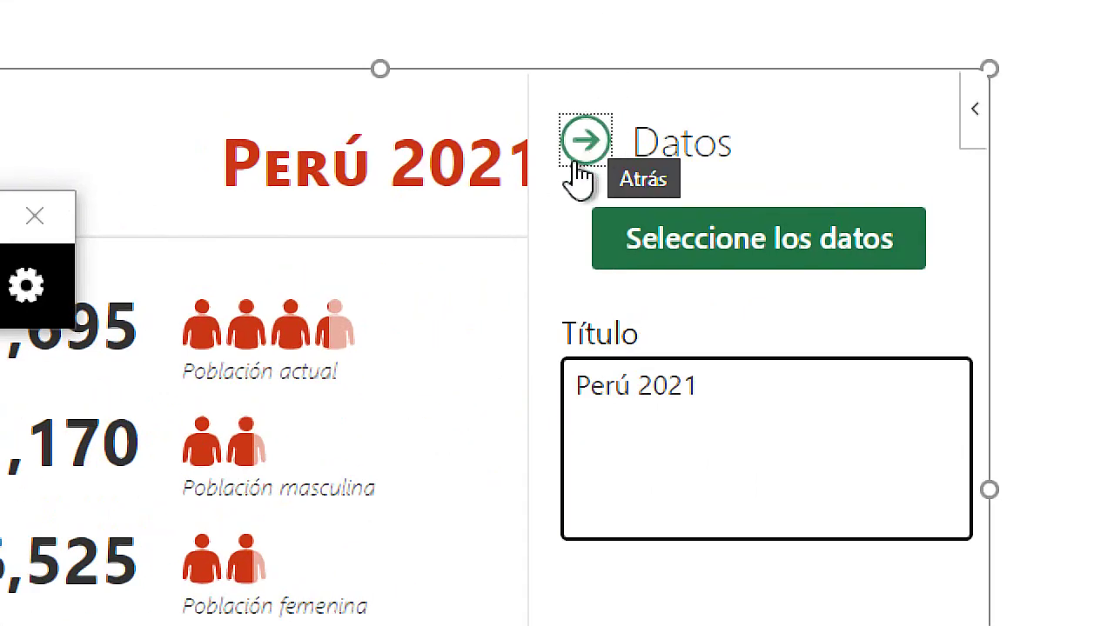
{"action": "left_click", "coordinate": [580, 140]}
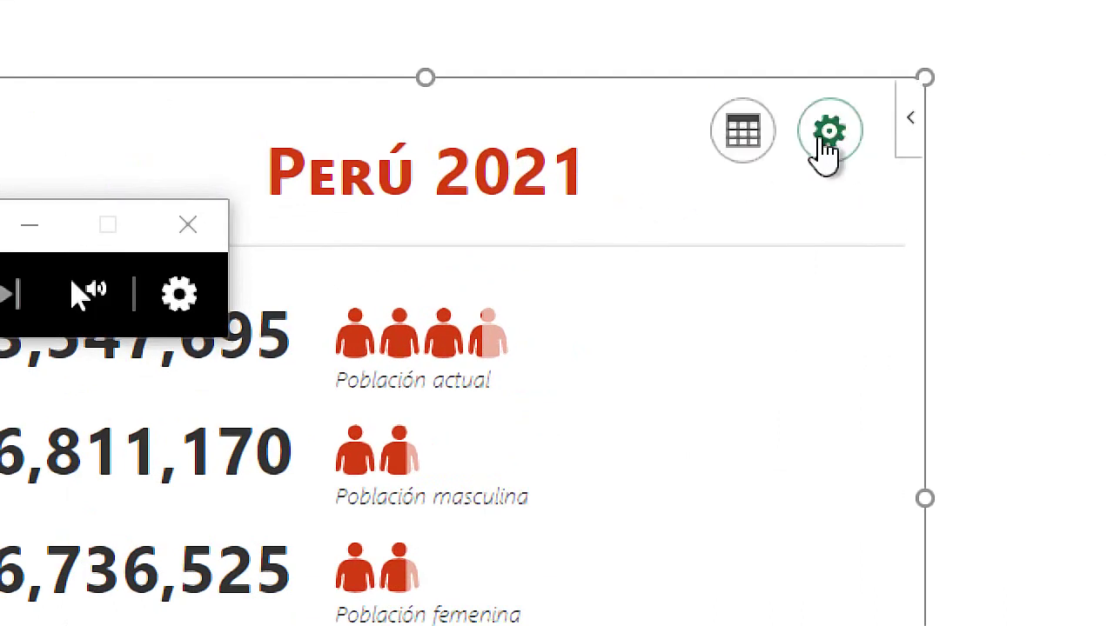
Step: Try the blue hatched layout, then settle on the yellow 120 callout layout
{"action": "left_click", "coordinate": [826, 142]}
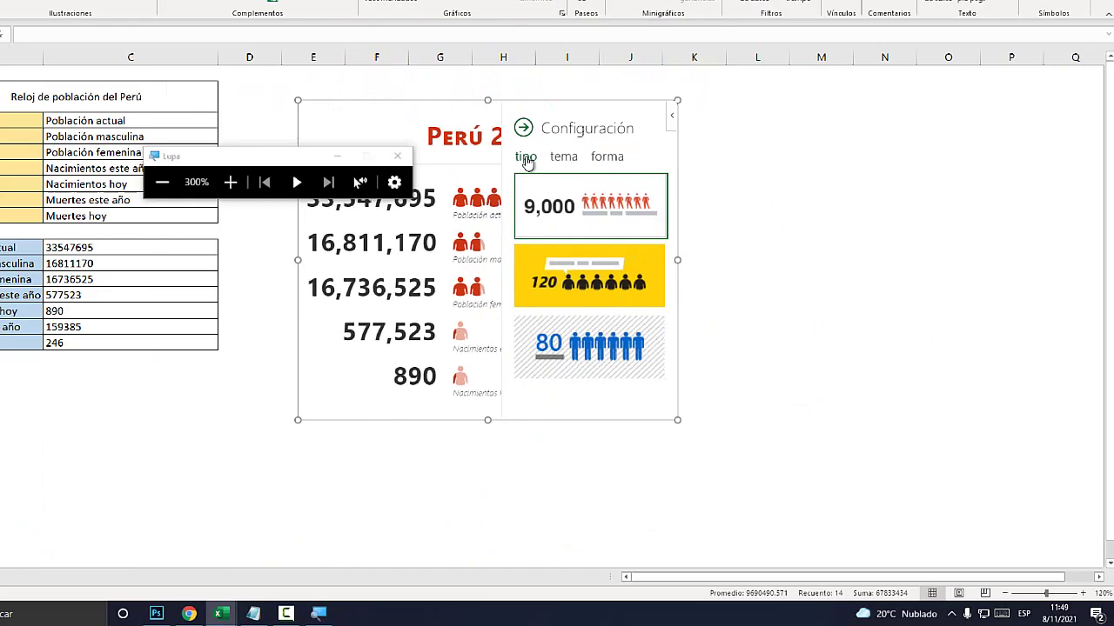
{"action": "left_click", "coordinate": [651, 319]}
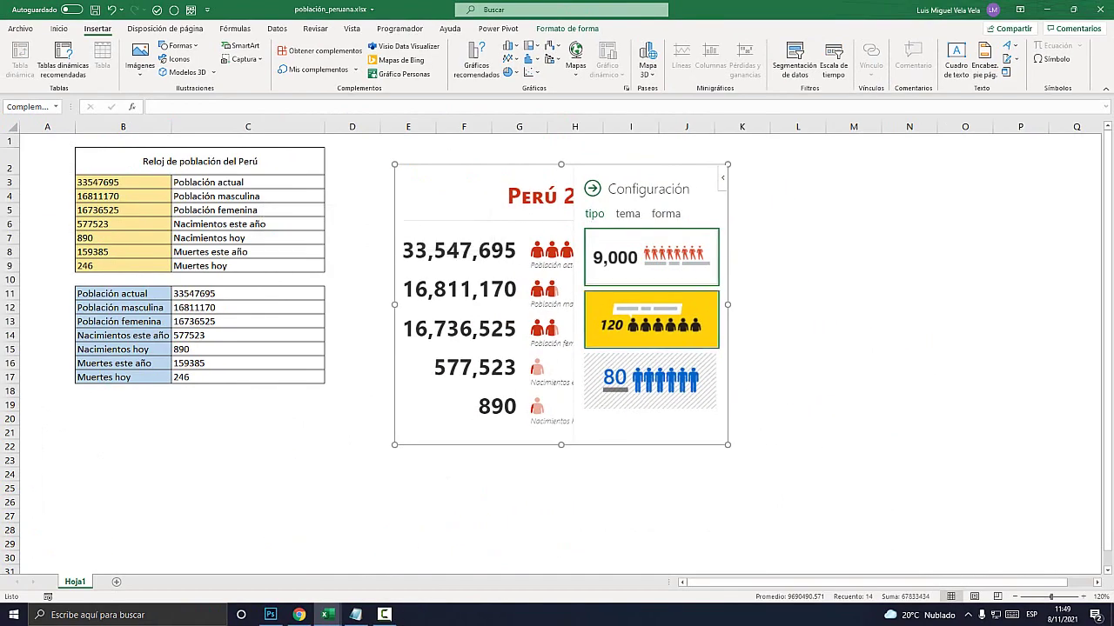
{"action": "left_click", "coordinate": [669, 383]}
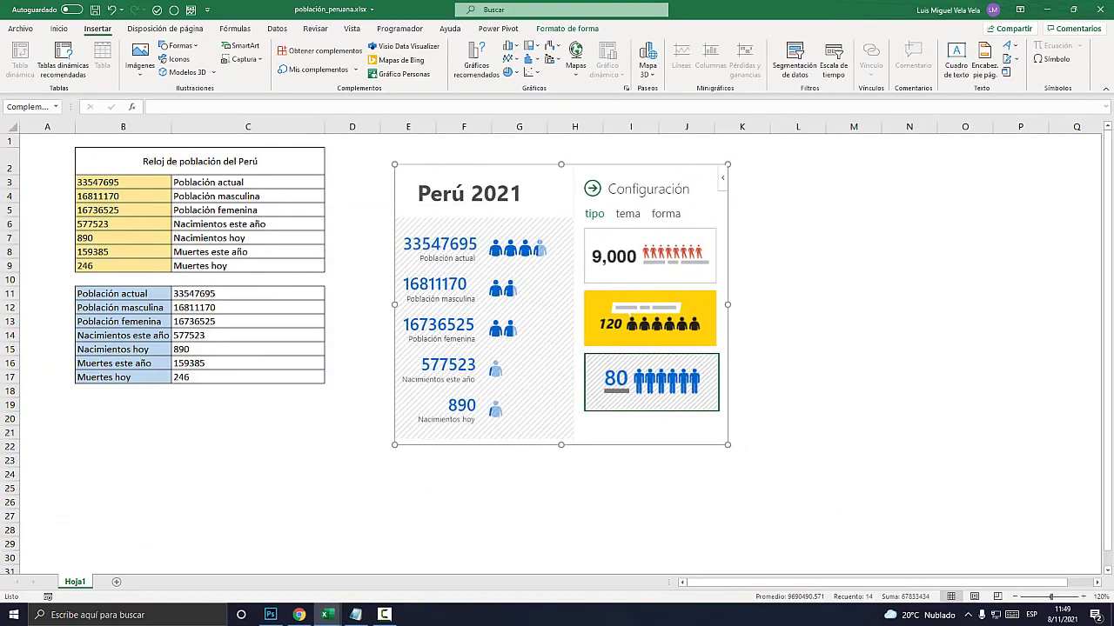
{"action": "left_click", "coordinate": [651, 318]}
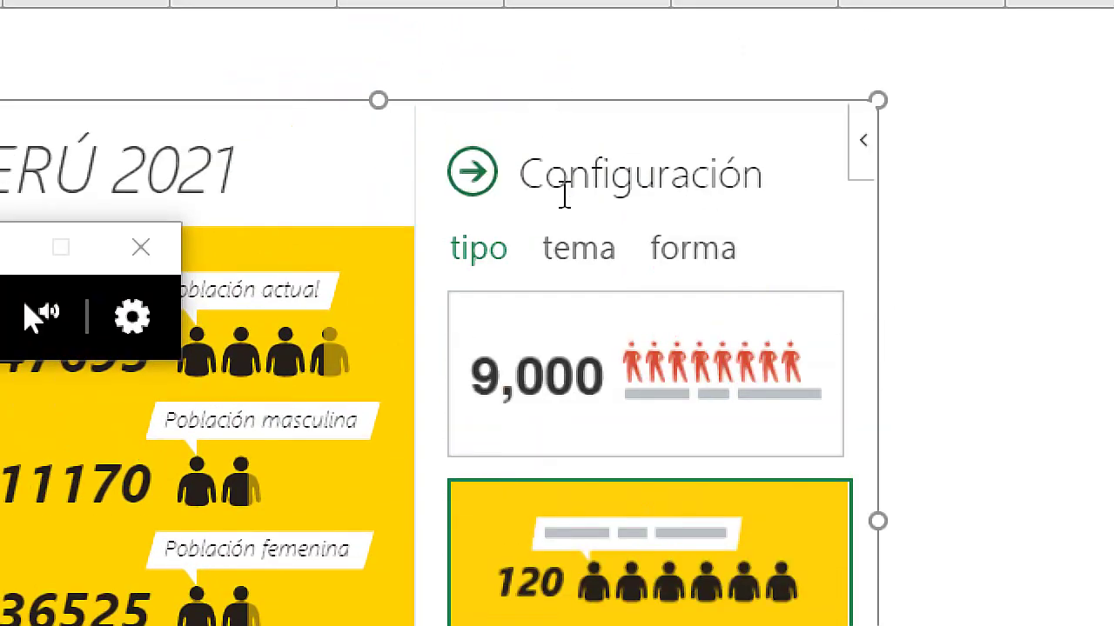
Step: Compare colour themes and keep Tema 4, the dark theme with cyan figures
{"action": "left_click", "coordinate": [576, 252]}
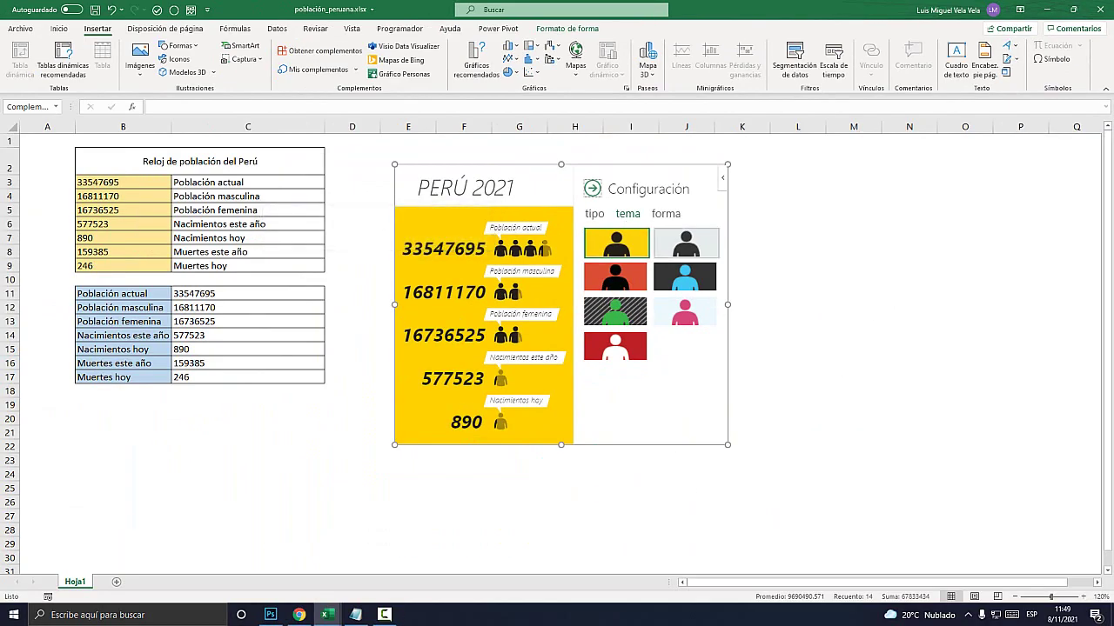
{"action": "left_click", "coordinate": [686, 243]}
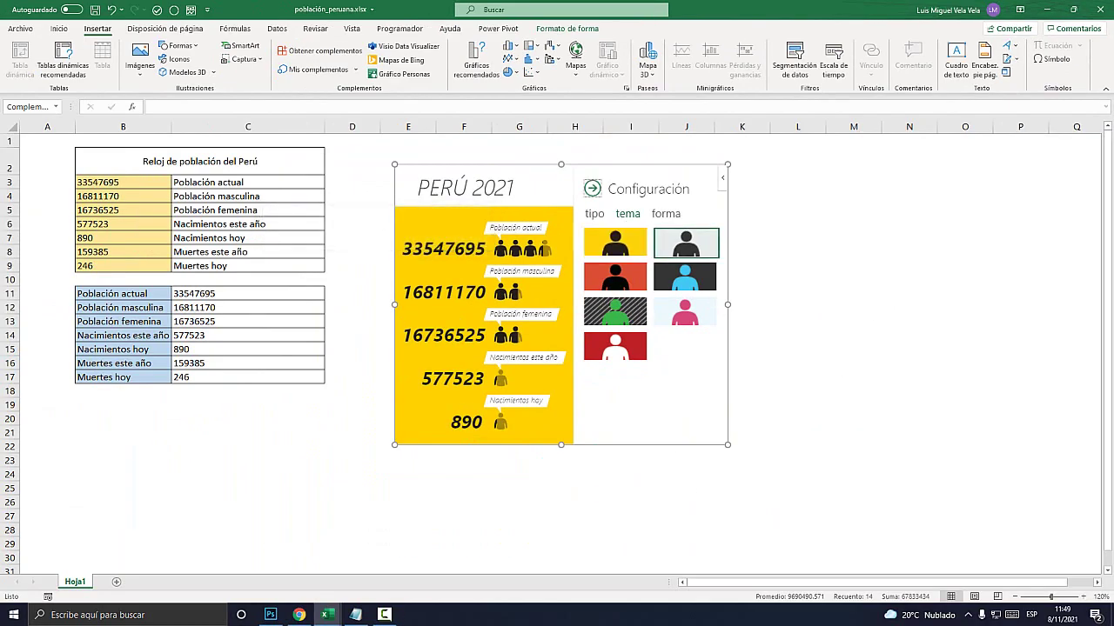
{"action": "left_click", "coordinate": [616, 278]}
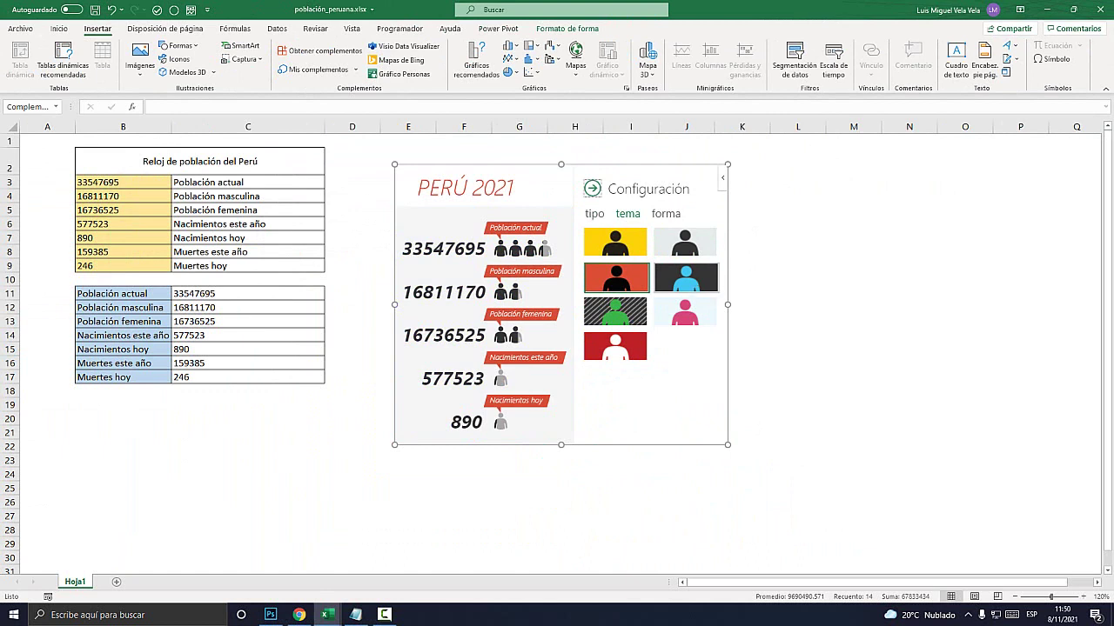
{"action": "left_click", "coordinate": [686, 277]}
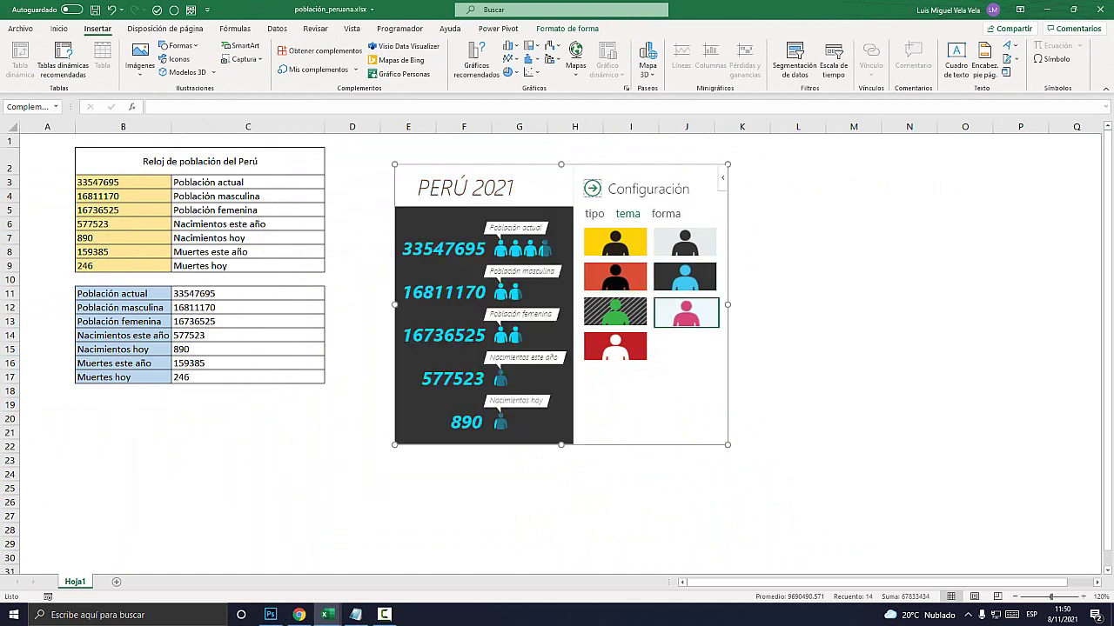
{"action": "left_click", "coordinate": [686, 312]}
{"action": "left_click", "coordinate": [685, 277]}
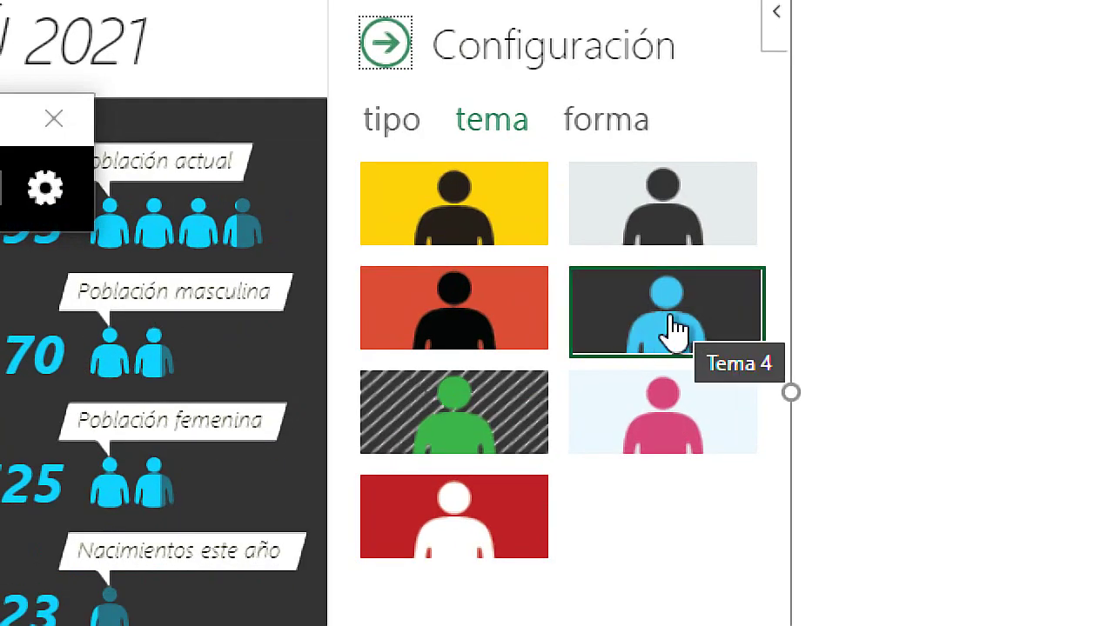
{"action": "left_click", "coordinate": [612, 126]}
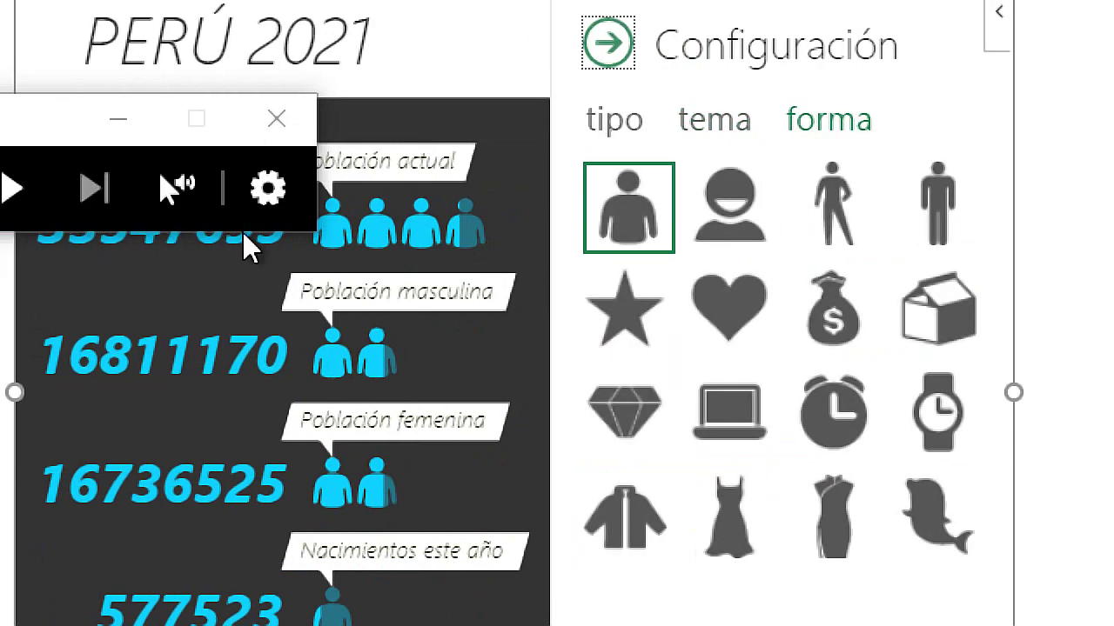
Step: Try smiling figures, walkers, stars, hearts and laptops, ending with alarm-clock icons
{"action": "left_click", "coordinate": [733, 213]}
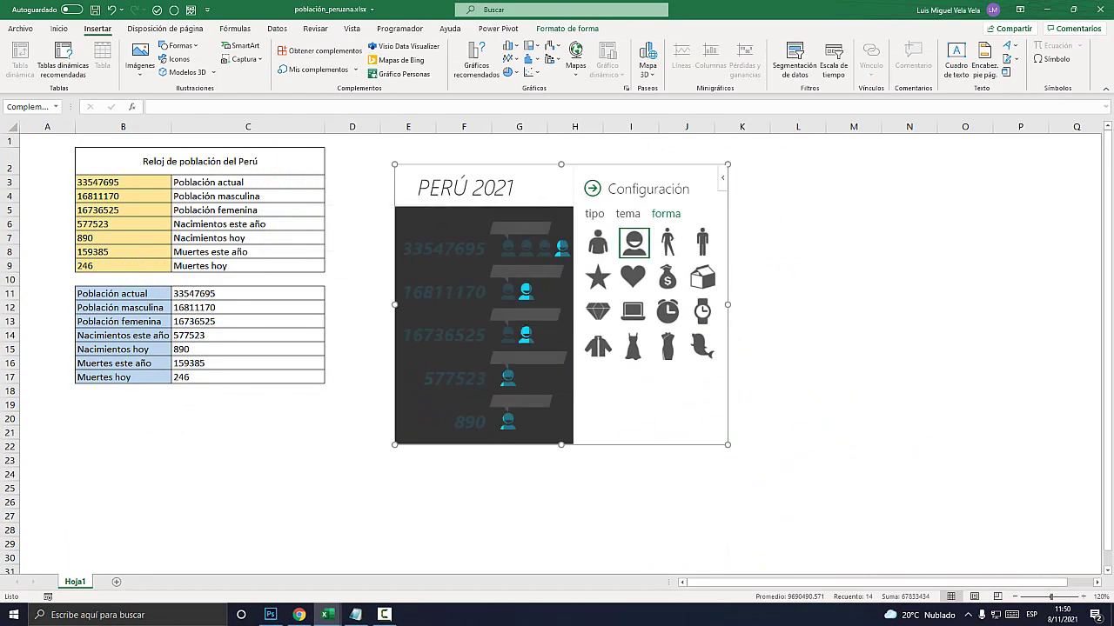
{"action": "left_click", "coordinate": [668, 243]}
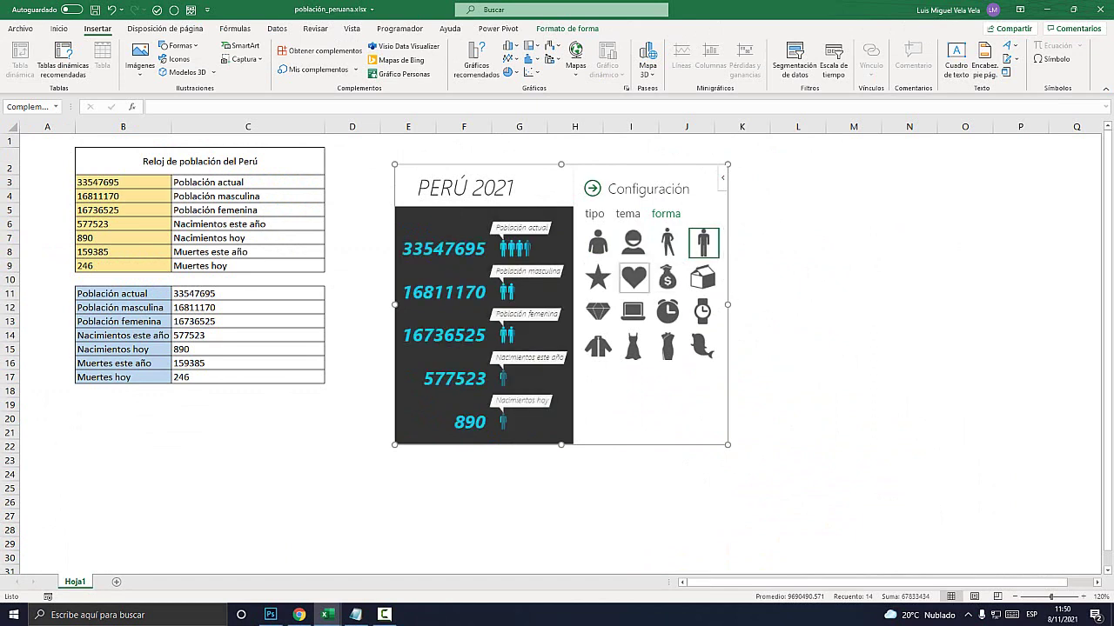
{"action": "left_click", "coordinate": [597, 277]}
{"action": "left_click", "coordinate": [633, 277]}
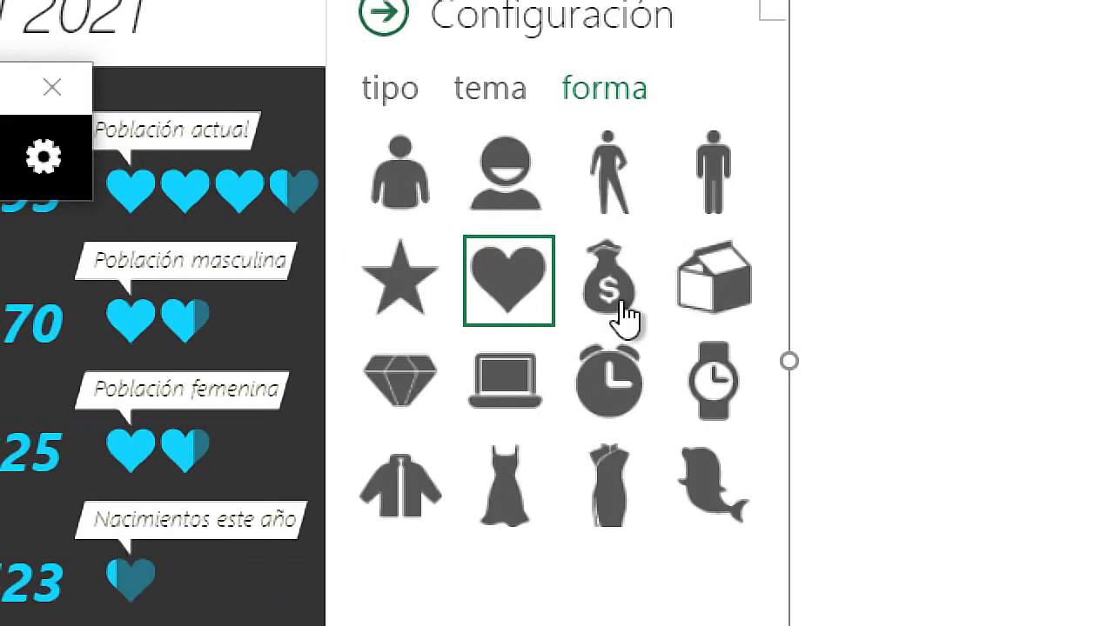
{"action": "left_click", "coordinate": [633, 310]}
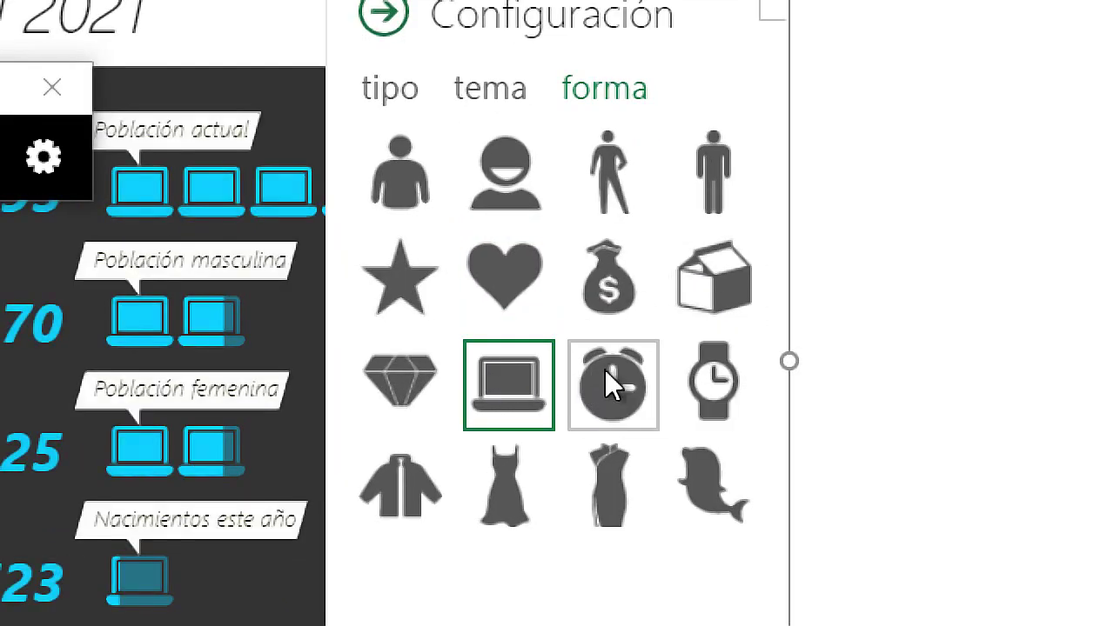
{"action": "left_click", "coordinate": [607, 371]}
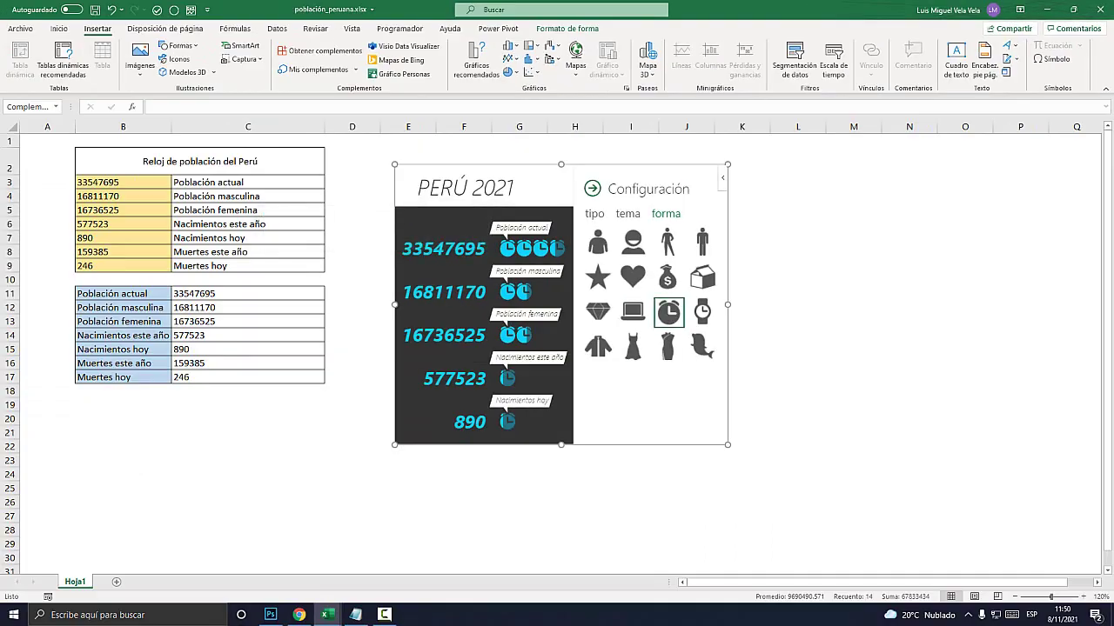
Step: Deselect and reselect the graph to view it, briefly opening its data settings
{"action": "left_click", "coordinate": [748, 307]}
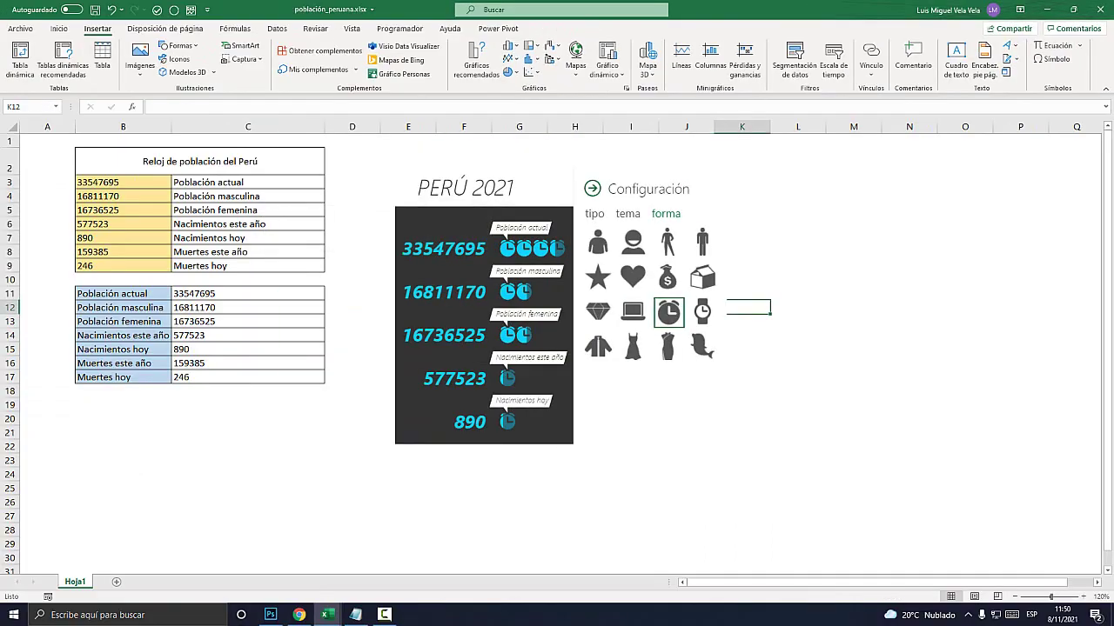
{"action": "left_click", "coordinate": [557, 348]}
{"action": "left_click", "coordinate": [797, 252]}
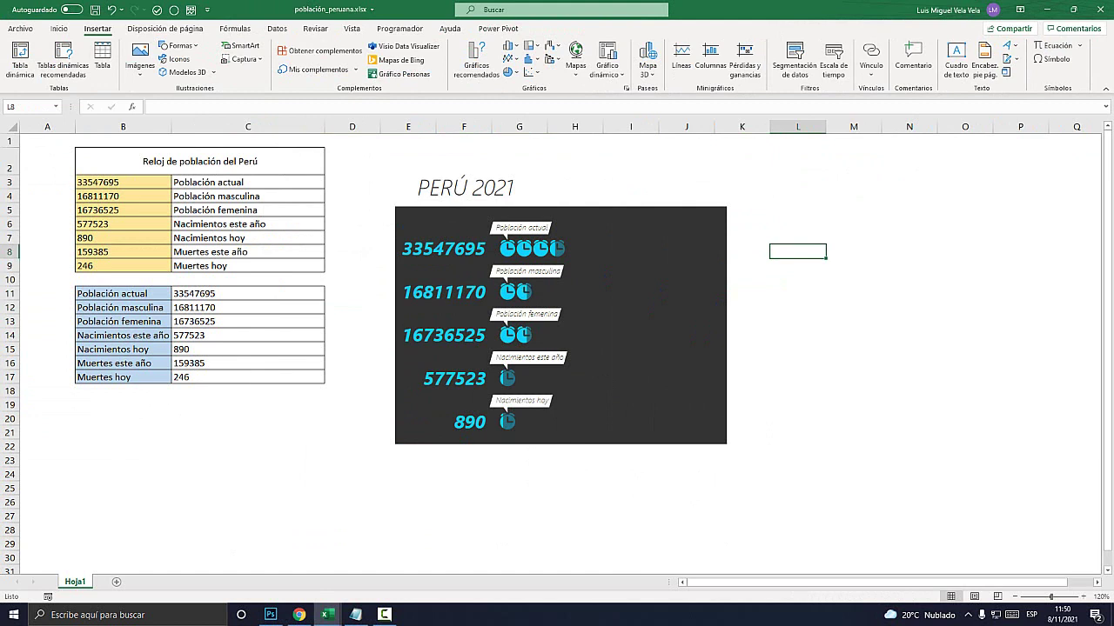
{"action": "left_click", "coordinate": [687, 188]}
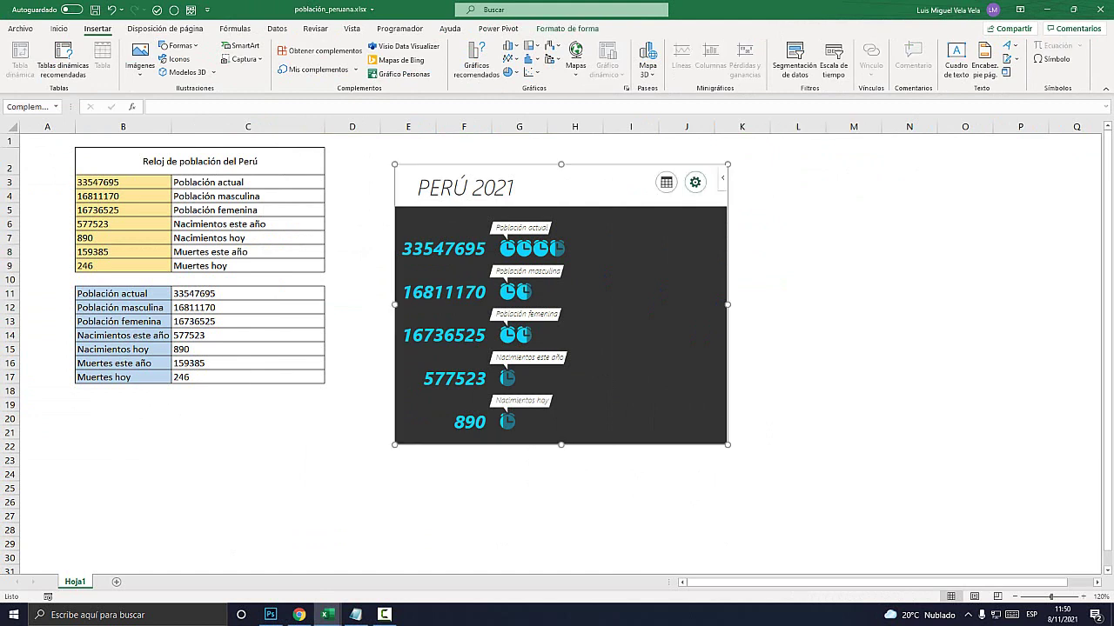
{"action": "left_click", "coordinate": [694, 181]}
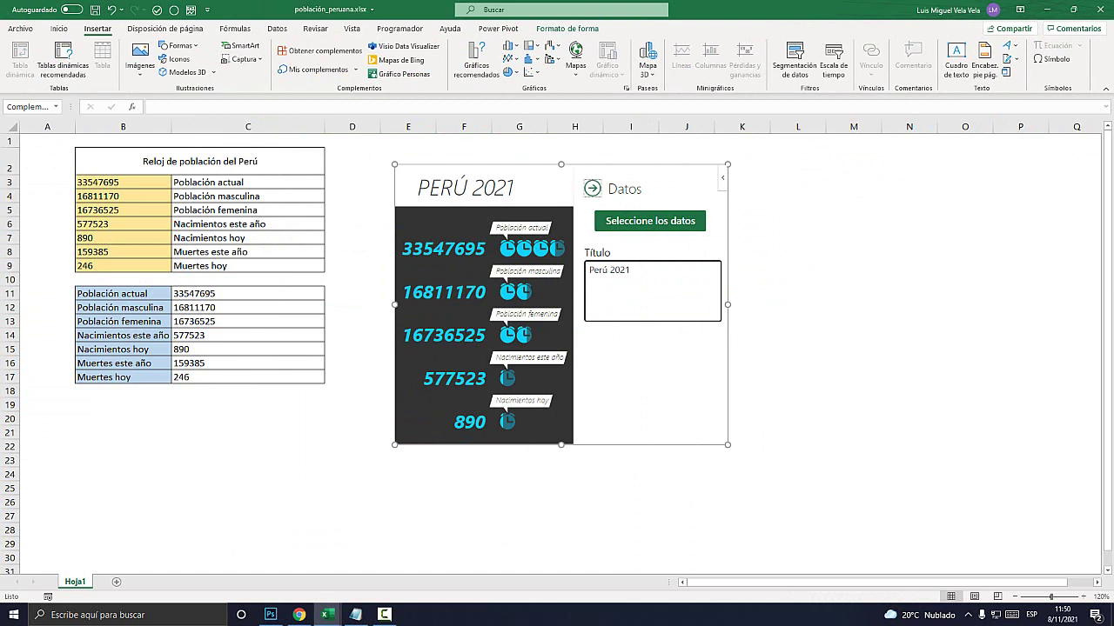
{"action": "left_click", "coordinate": [591, 188]}
Step: Try the light-red and yellow themes, settling on the red theme with white figures
{"action": "left_click", "coordinate": [695, 182]}
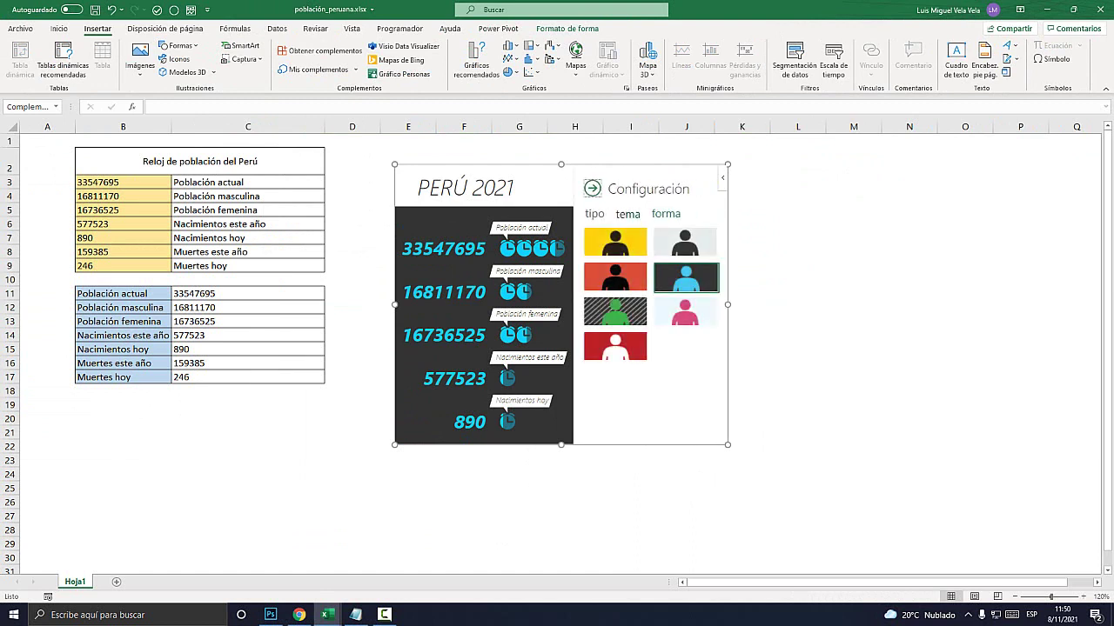
{"action": "left_click", "coordinate": [615, 277]}
{"action": "left_click", "coordinate": [615, 241]}
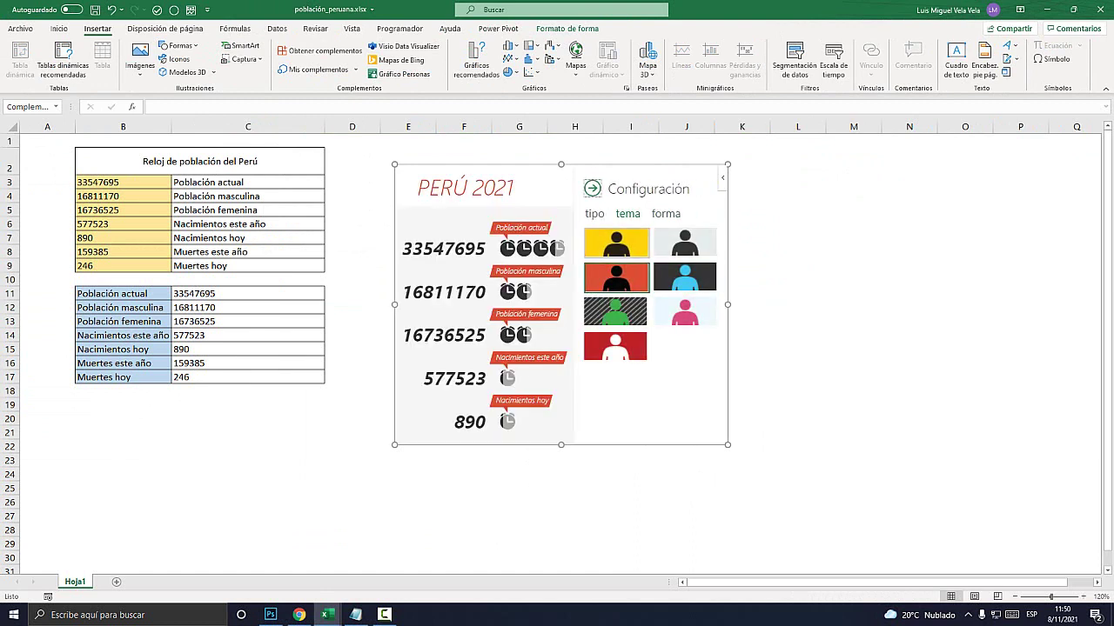
{"action": "left_click", "coordinate": [616, 346]}
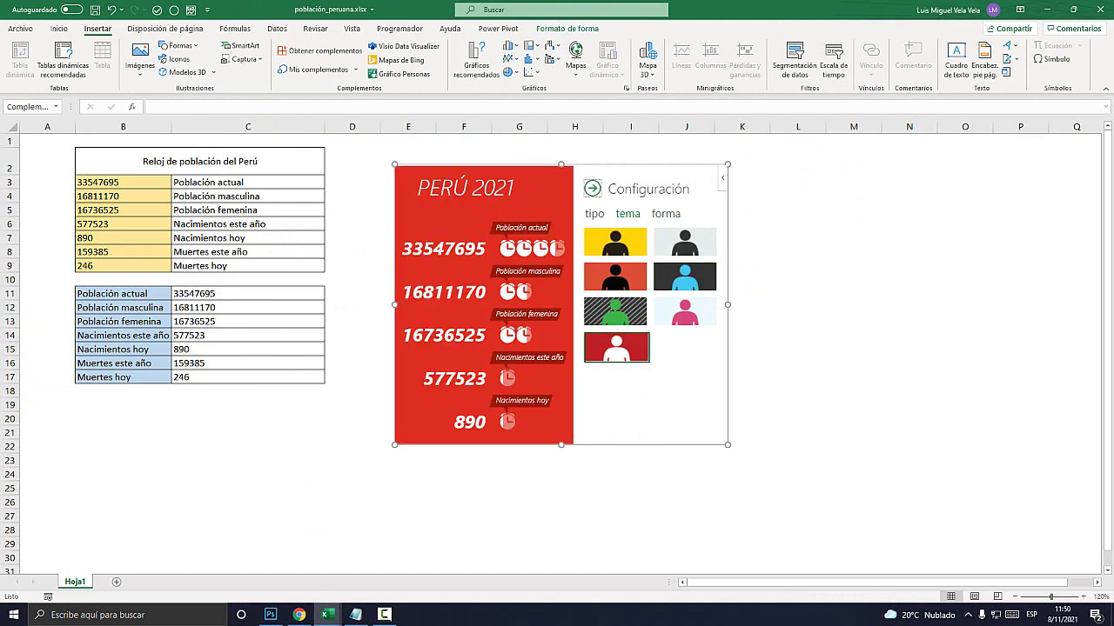
{"action": "left_click", "coordinate": [594, 213]}
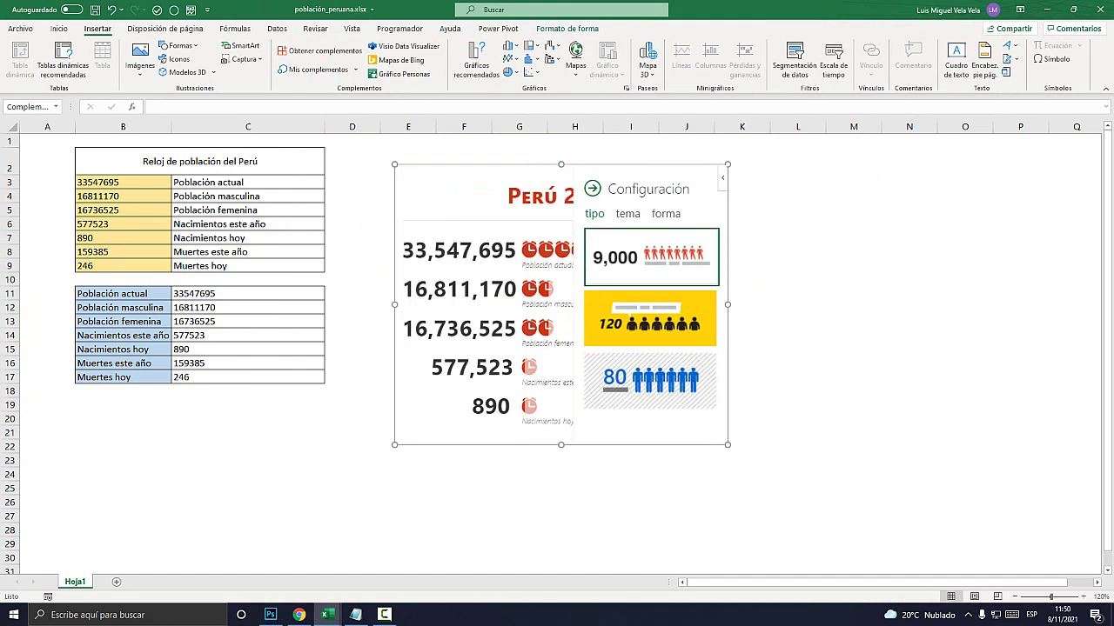
Step: Apply the dark theme with yellow-green figures and close the settings
{"action": "left_click", "coordinate": [628, 213]}
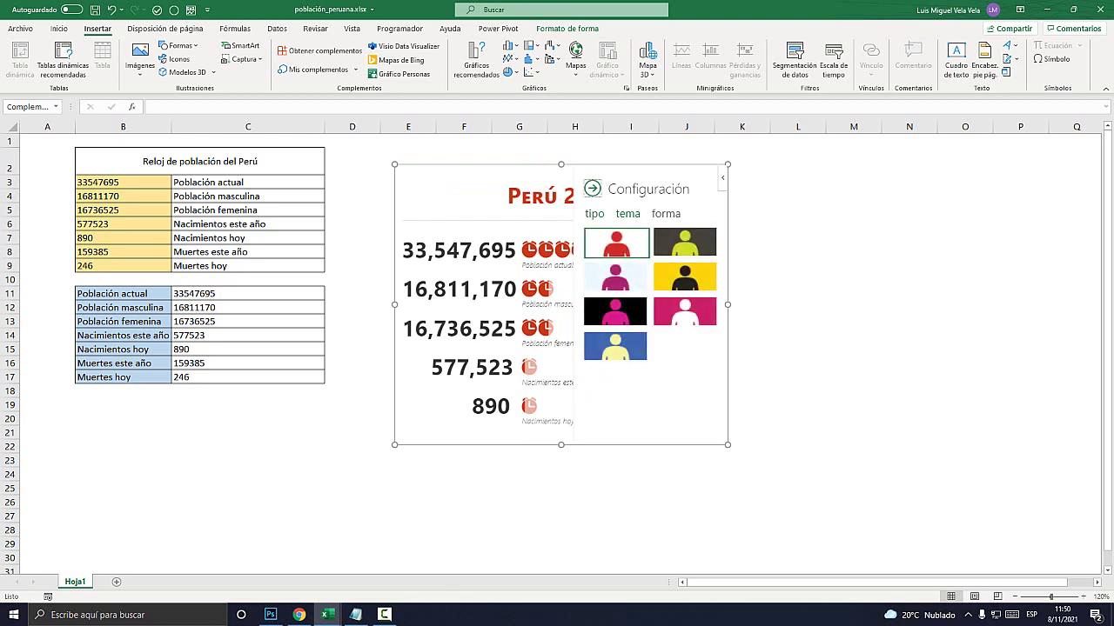
{"action": "left_click", "coordinate": [686, 242]}
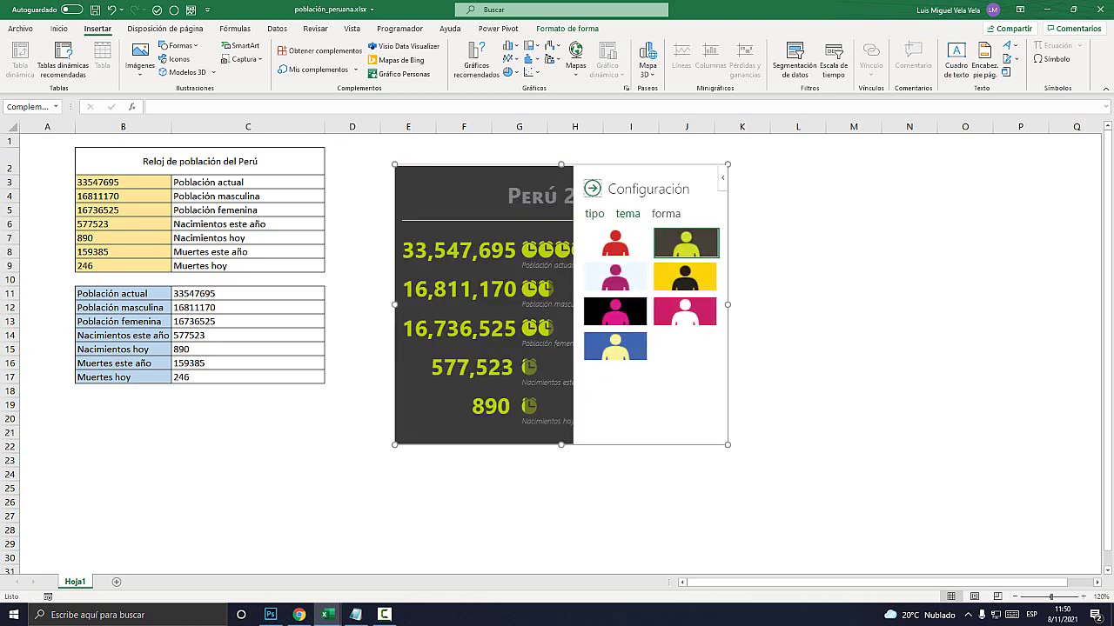
{"action": "left_click", "coordinate": [592, 188]}
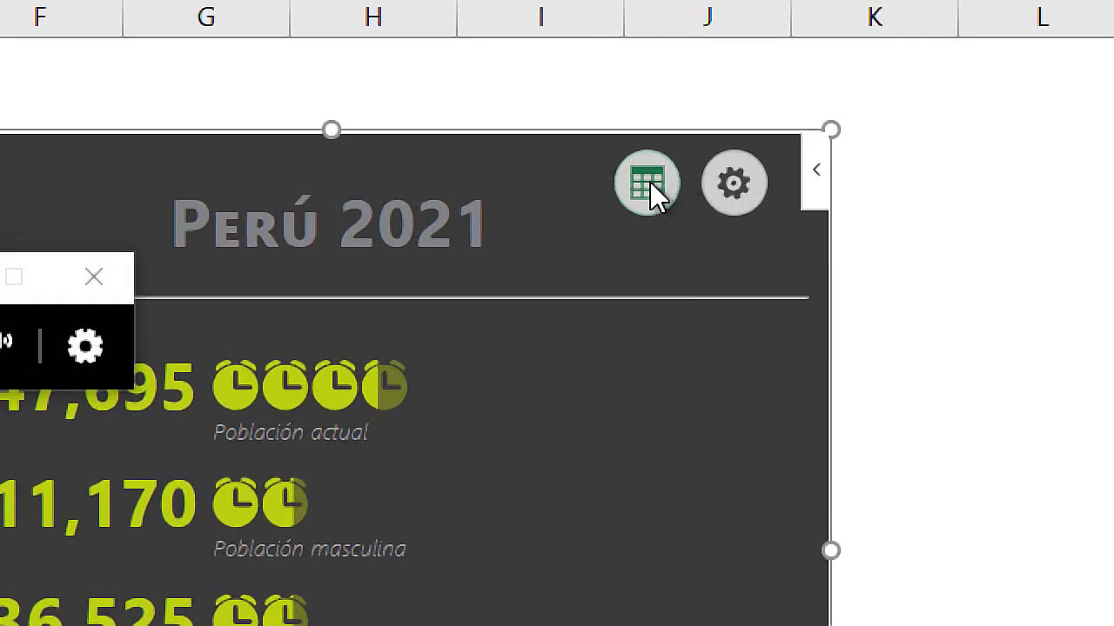
Step: Open and close the data and appearance settings, then open the add-in's options menu
{"action": "left_click", "coordinate": [667, 182]}
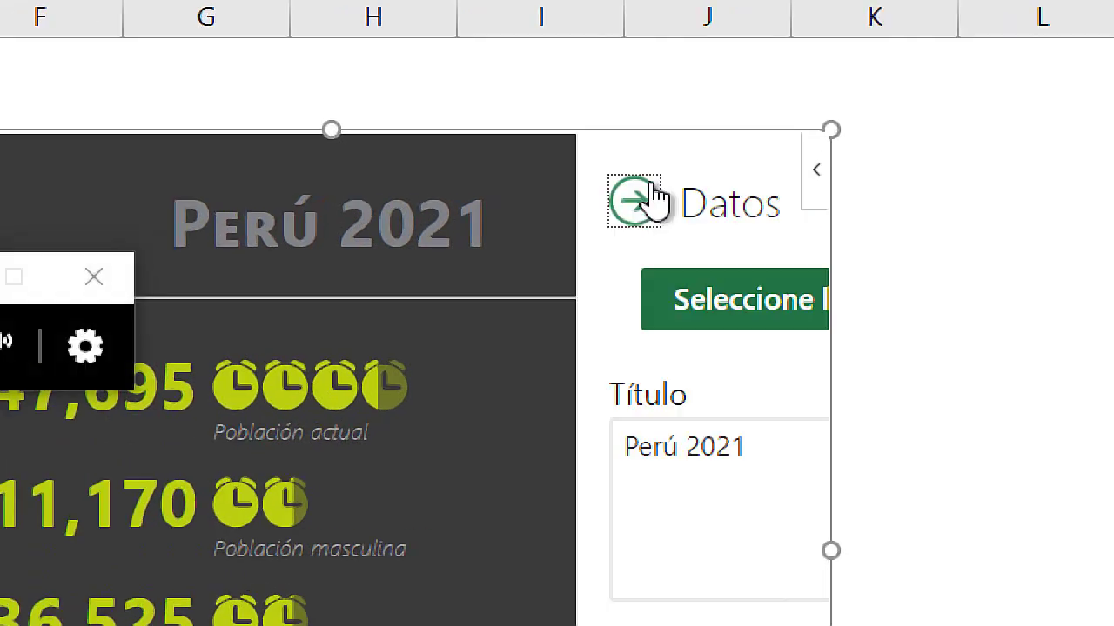
{"action": "left_click", "coordinate": [421, 208]}
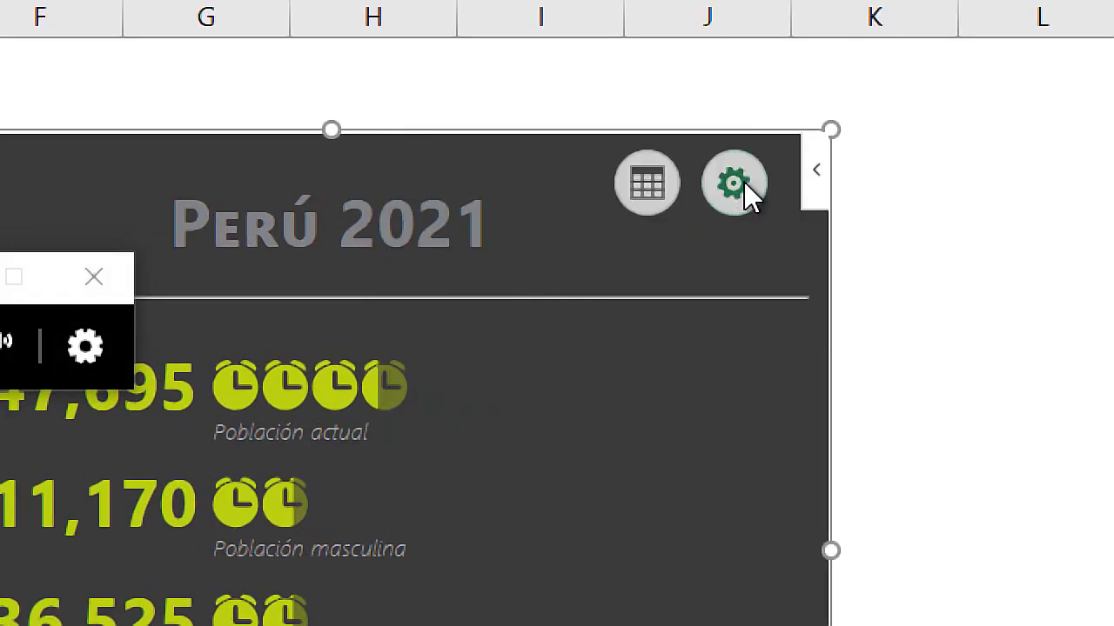
{"action": "left_click", "coordinate": [738, 184]}
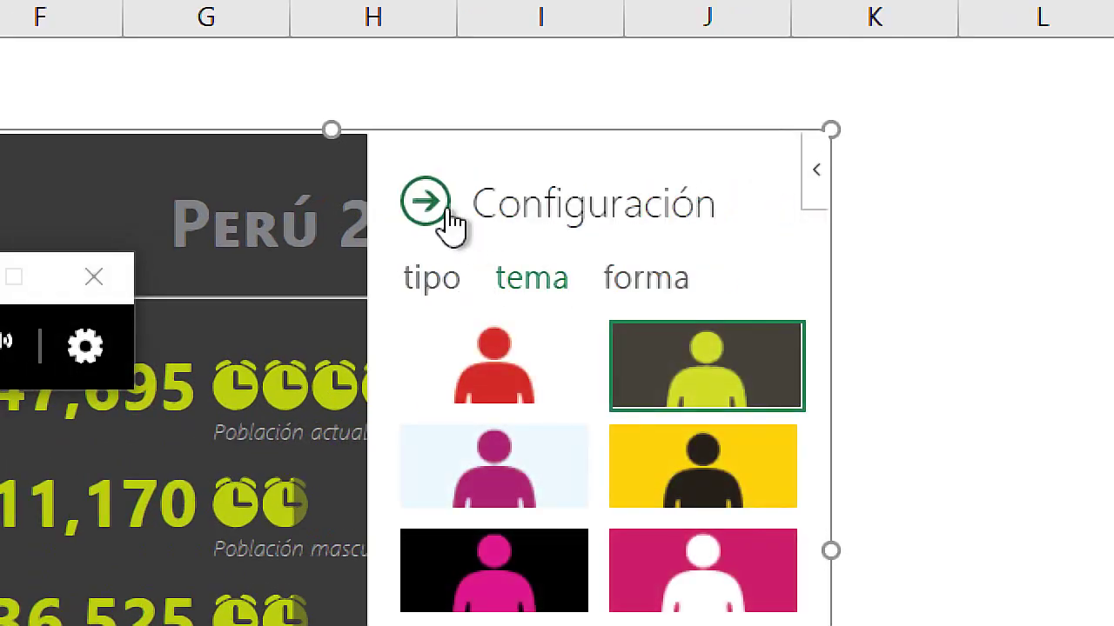
{"action": "left_click", "coordinate": [437, 207]}
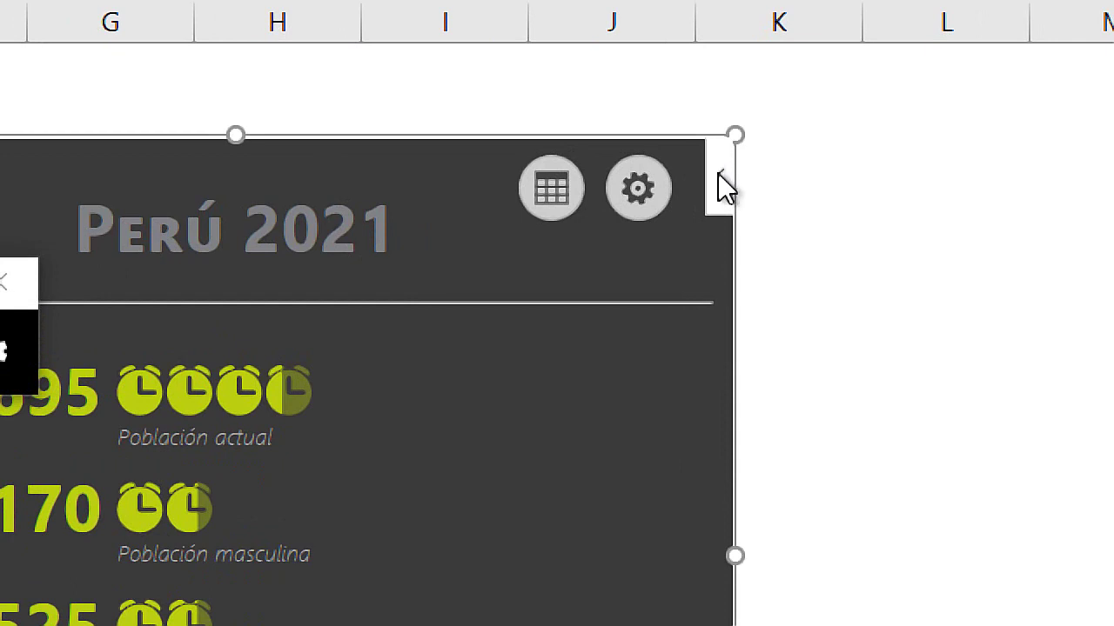
{"action": "left_click", "coordinate": [721, 174]}
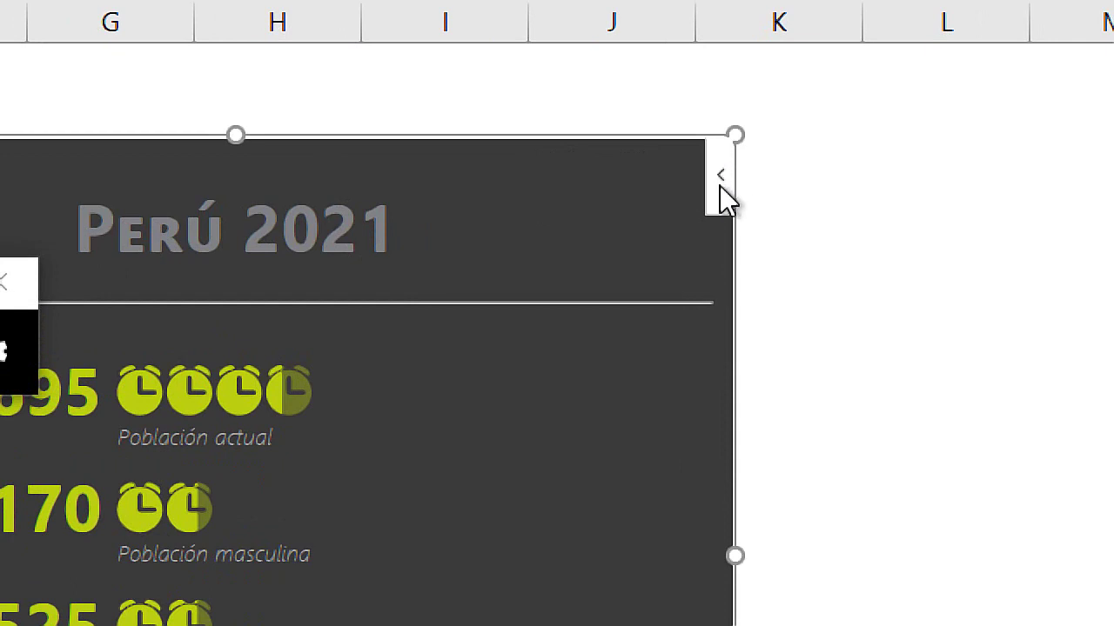
{"action": "left_click", "coordinate": [720, 185]}
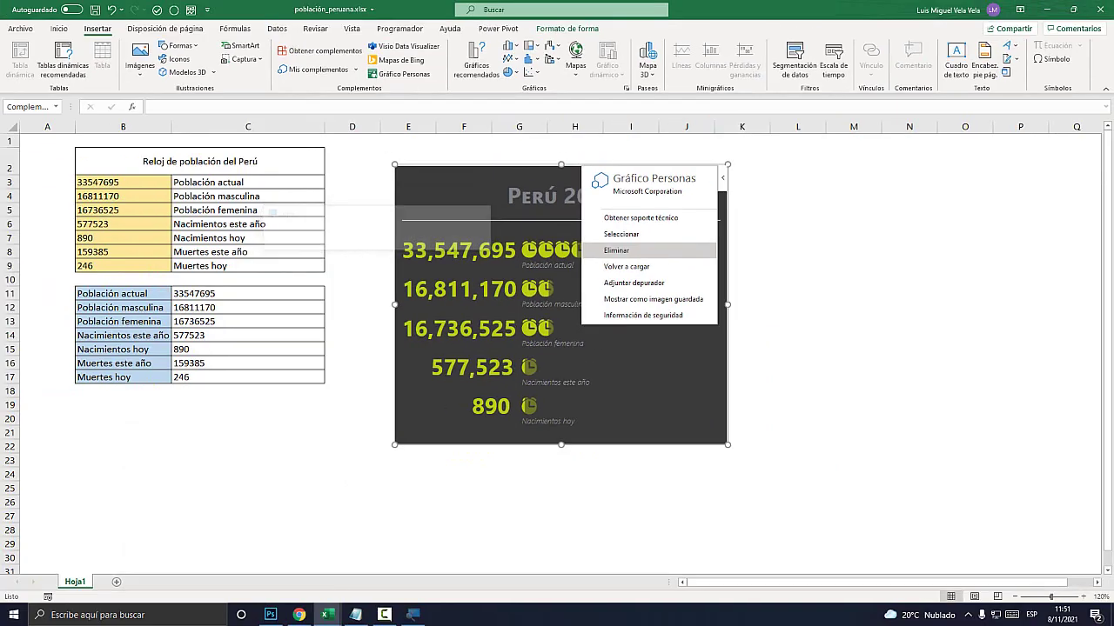
Step: Delete the Perú 2021 people graph and move to cell F8 for a new one
{"action": "left_click", "coordinate": [628, 252]}
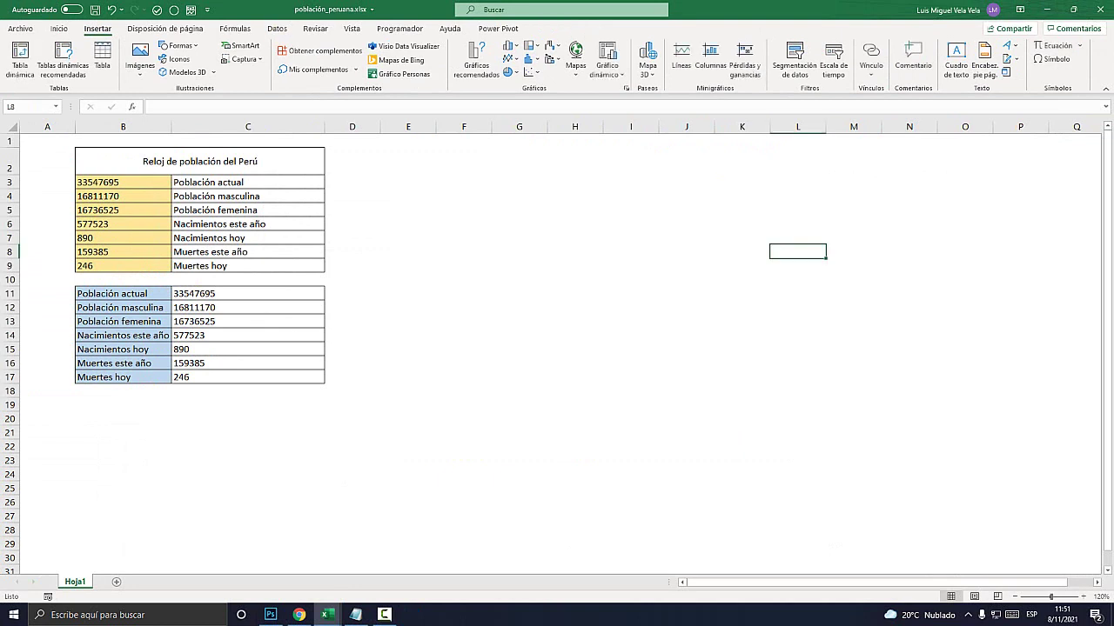
{"action": "key", "text": "Left"}
{"action": "key", "text": "Left"}
{"action": "key", "text": "Left"}
{"action": "key", "text": "Left"}
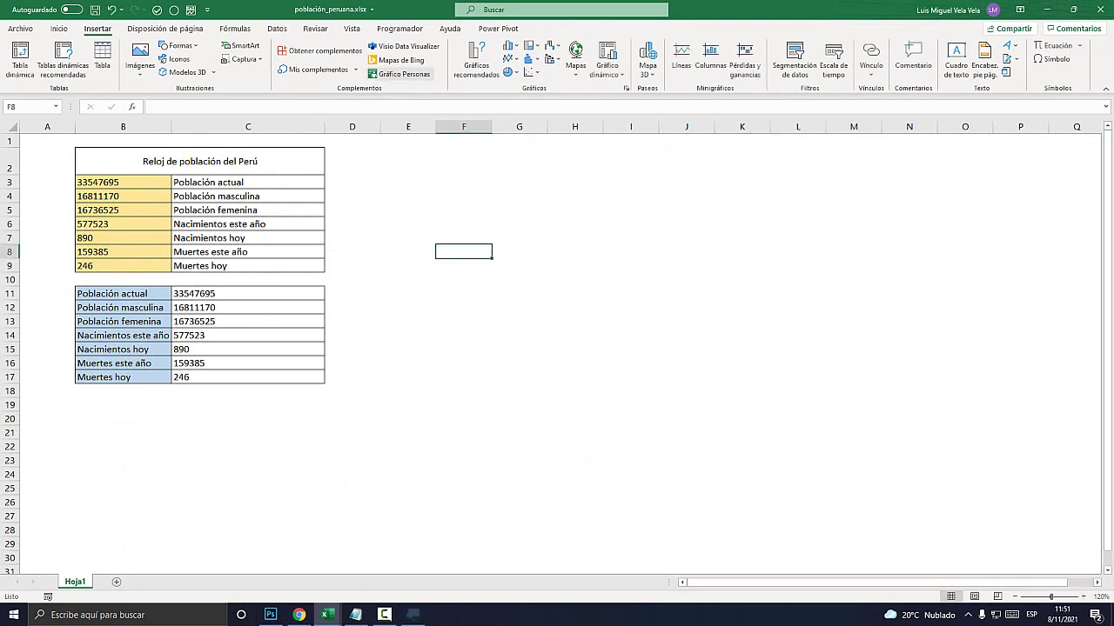
{"action": "key", "text": "super+plus"}
{"action": "key", "text": "super+Escape"}
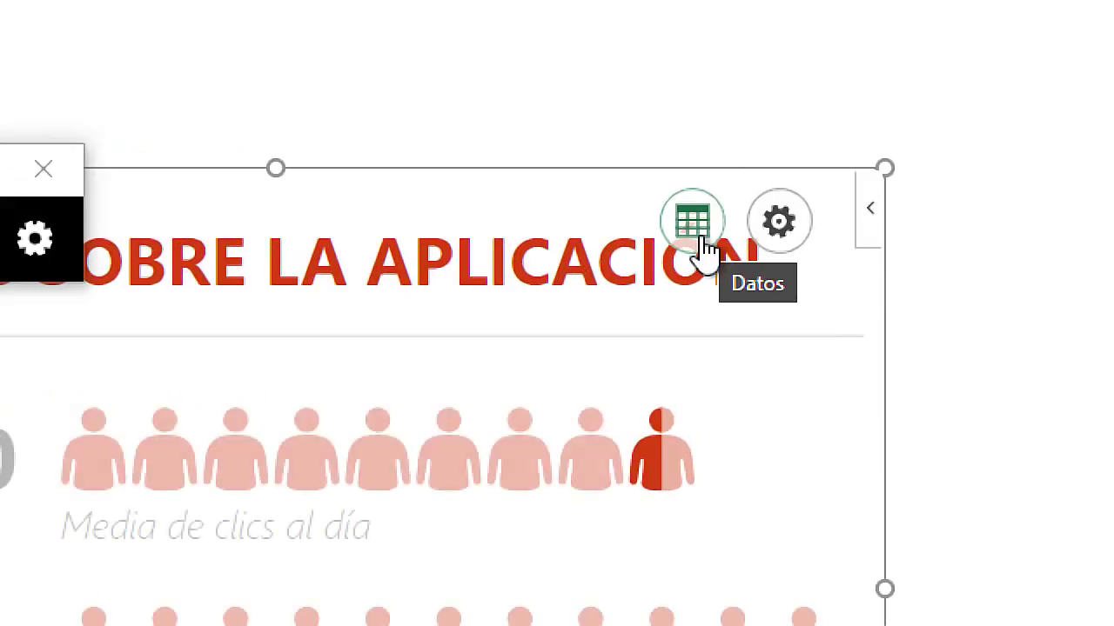
Step: Set the new graph's data to B11:C17 and create it with the population figures
{"action": "left_click", "coordinate": [698, 231]}
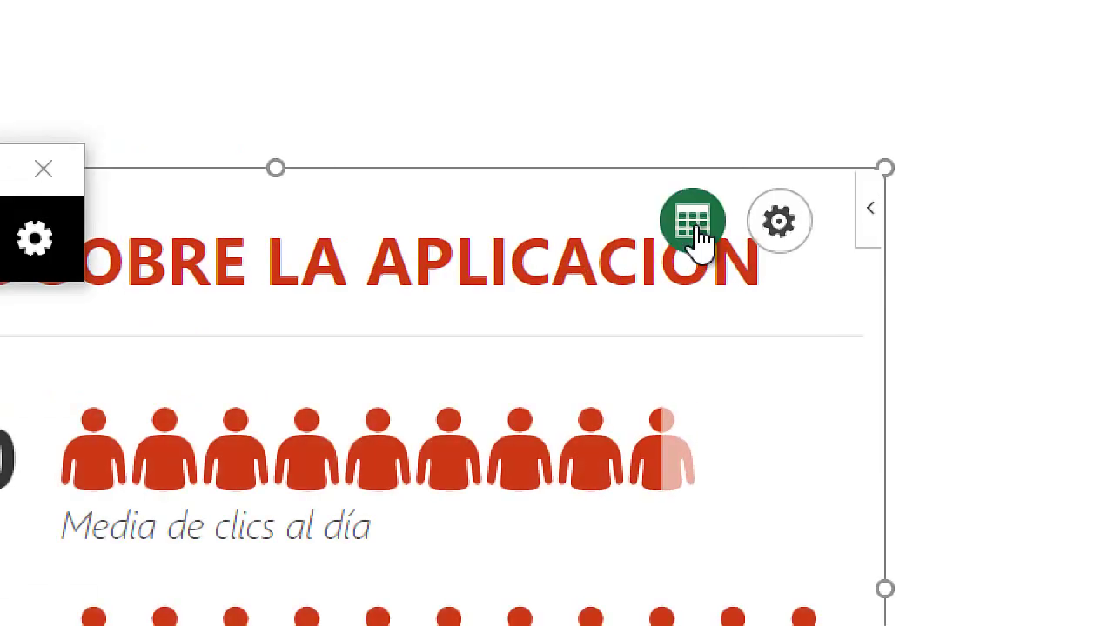
{"action": "left_click", "coordinate": [614, 348]}
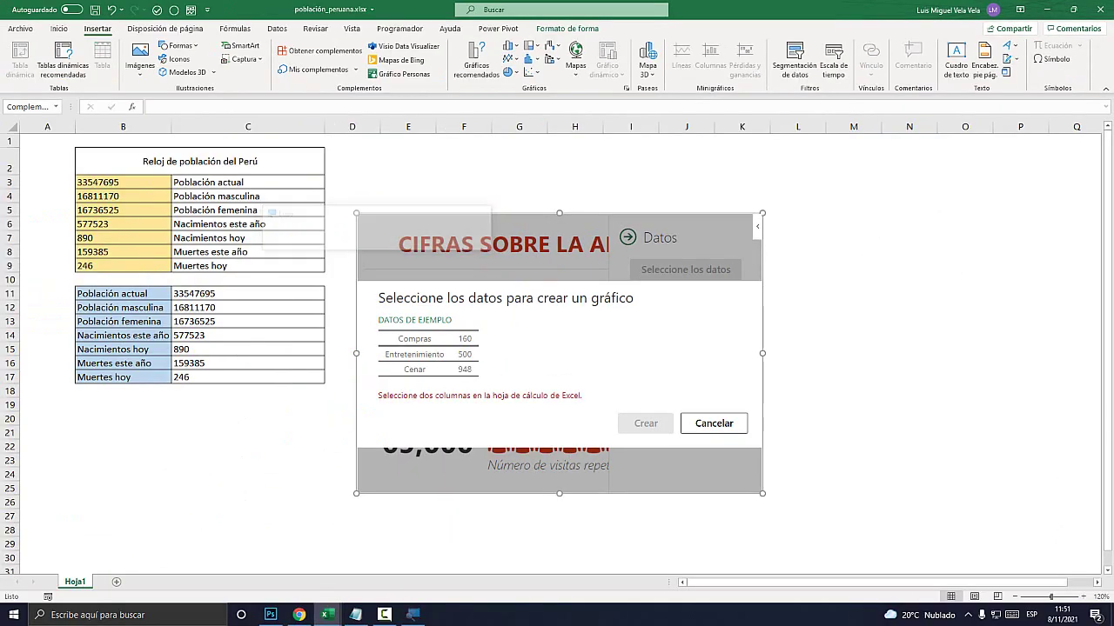
{"action": "left_click_drag", "start_coordinate": [112, 293], "coordinate": [248, 376]}
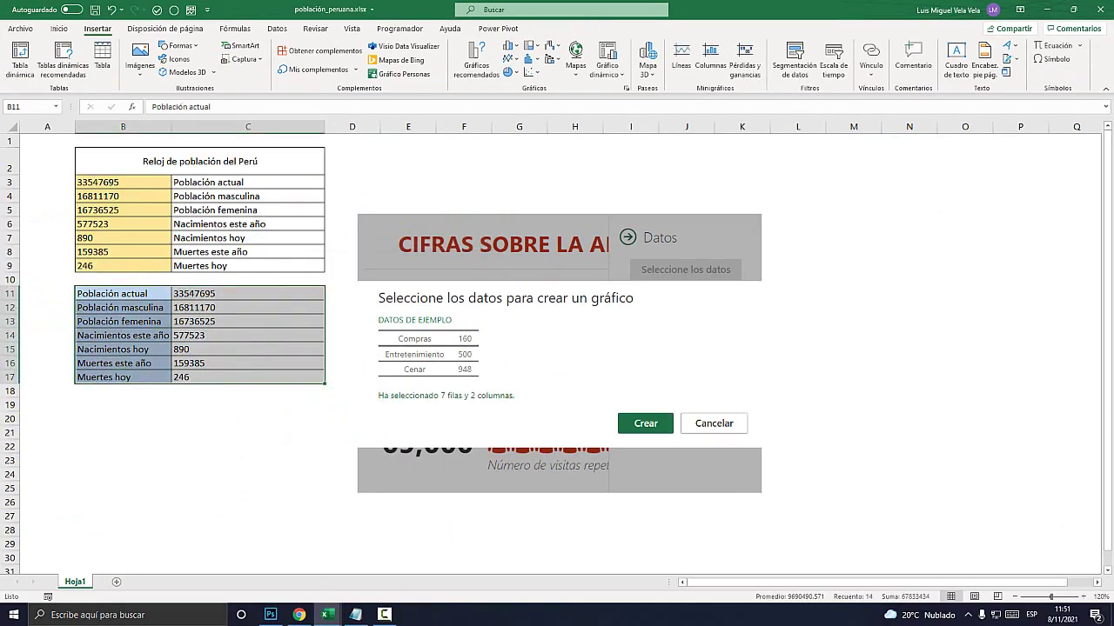
{"action": "left_click", "coordinate": [645, 423]}
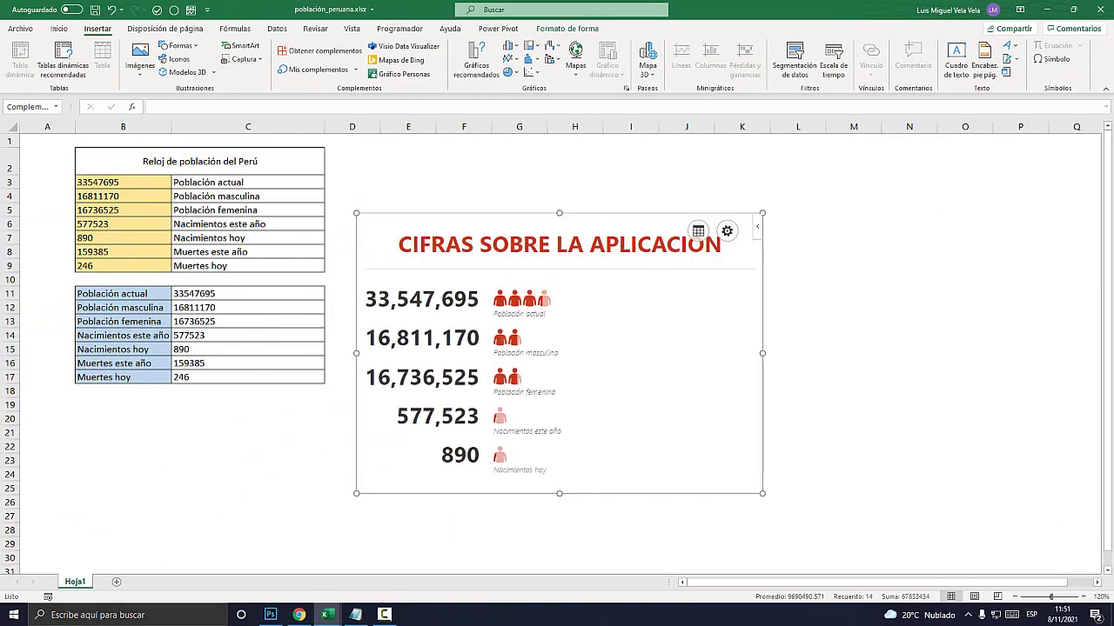
Step: Give the People Graph the magenta-on-light-blue theme and heart-shaped icons in its settings pane
{"action": "left_click", "coordinate": [726, 231]}
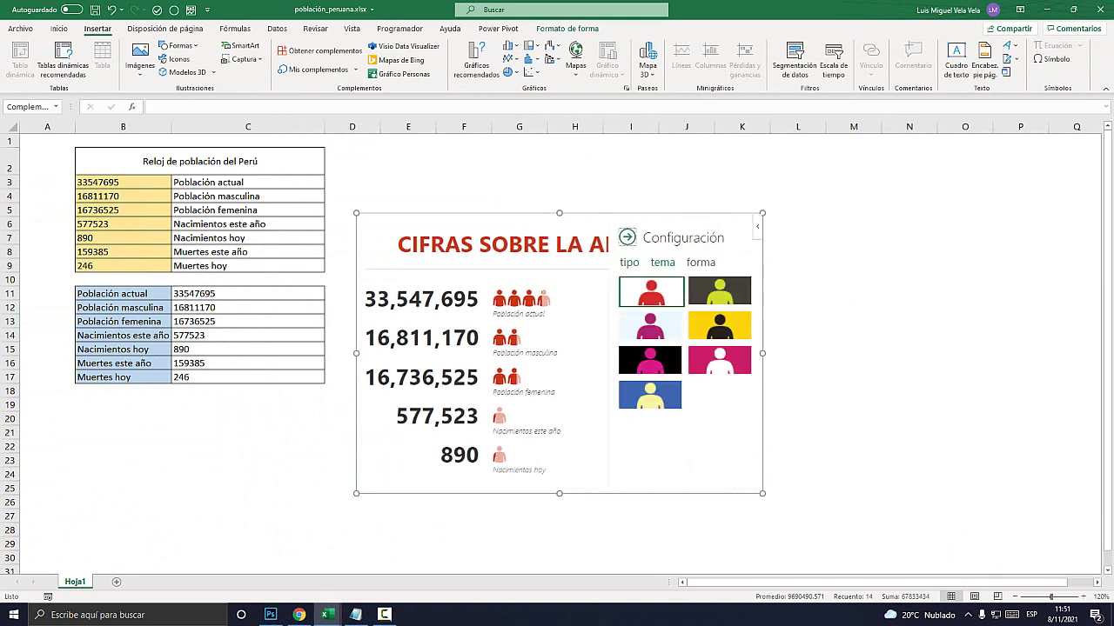
{"action": "left_click", "coordinate": [650, 327]}
{"action": "left_click", "coordinate": [701, 262]}
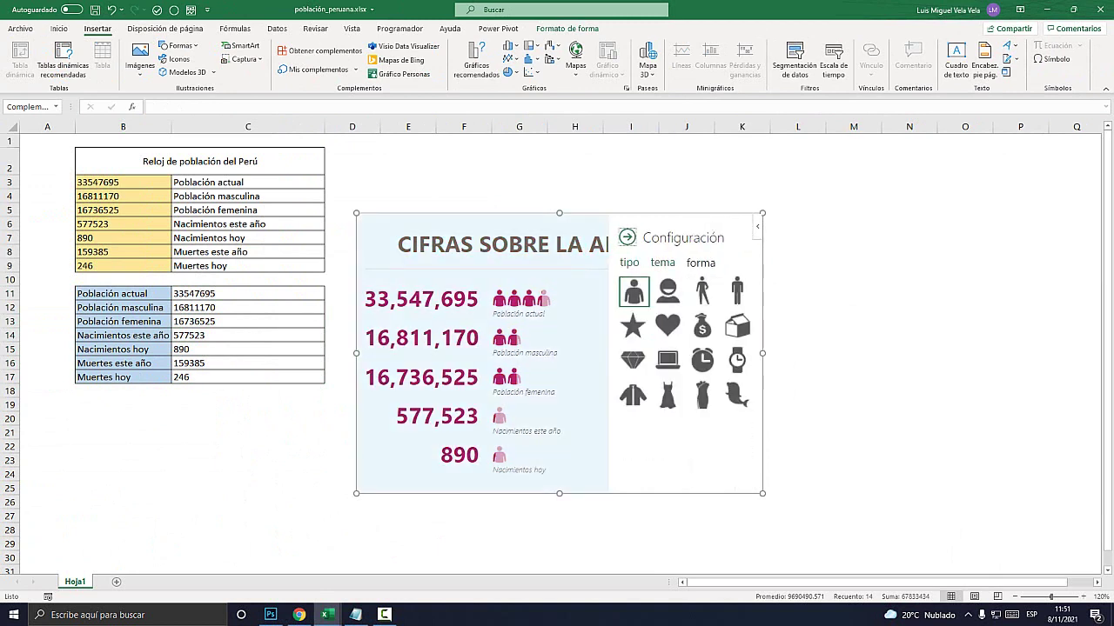
{"action": "left_click", "coordinate": [667, 326]}
{"action": "right_click", "coordinate": [667, 326]}
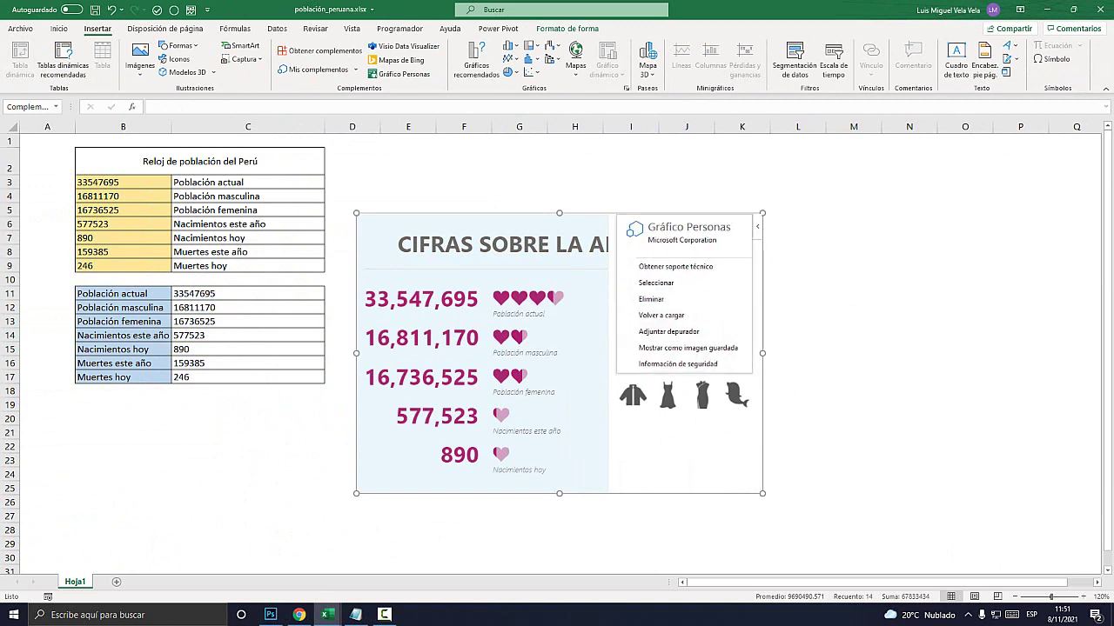
{"action": "key", "text": "Escape"}
{"action": "left_click", "coordinate": [627, 238]}
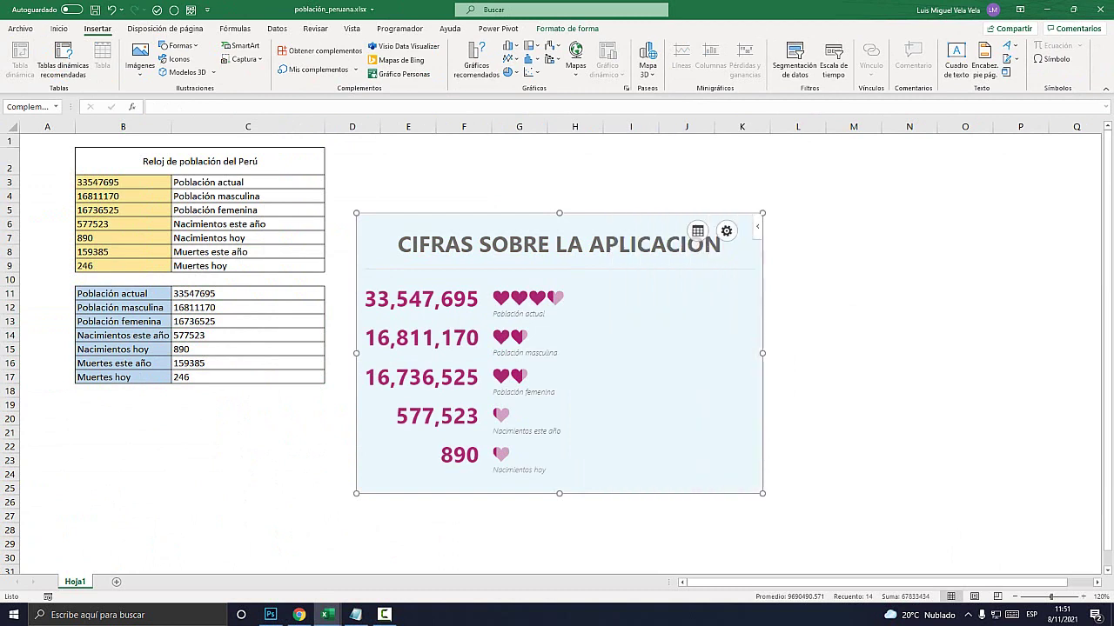